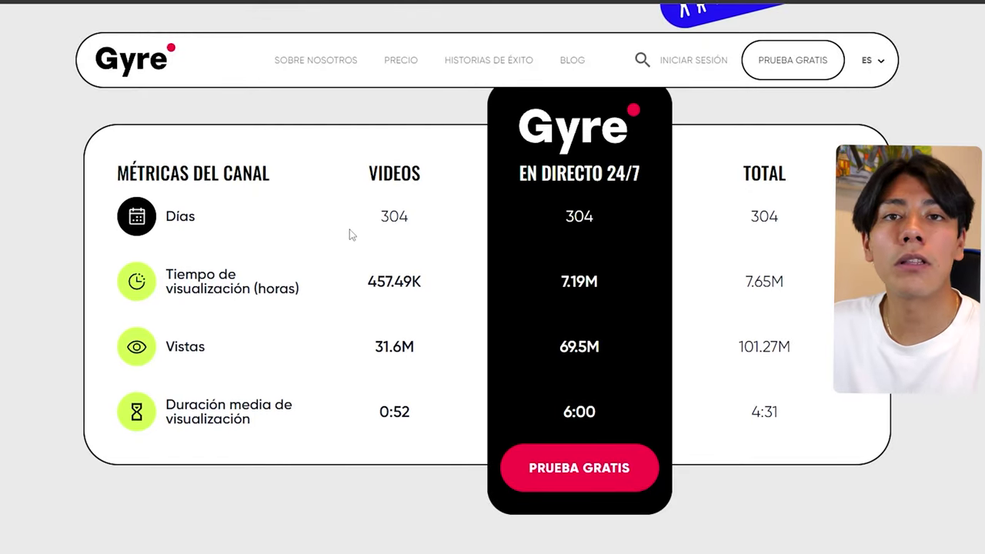
- Examine the case study's channel metrics, comparing regular videos with Gyre's 24/7 live streams
{"action": "scroll", "coordinate": [349, 229], "scroll_direction": "down", "scroll_amount": 2}
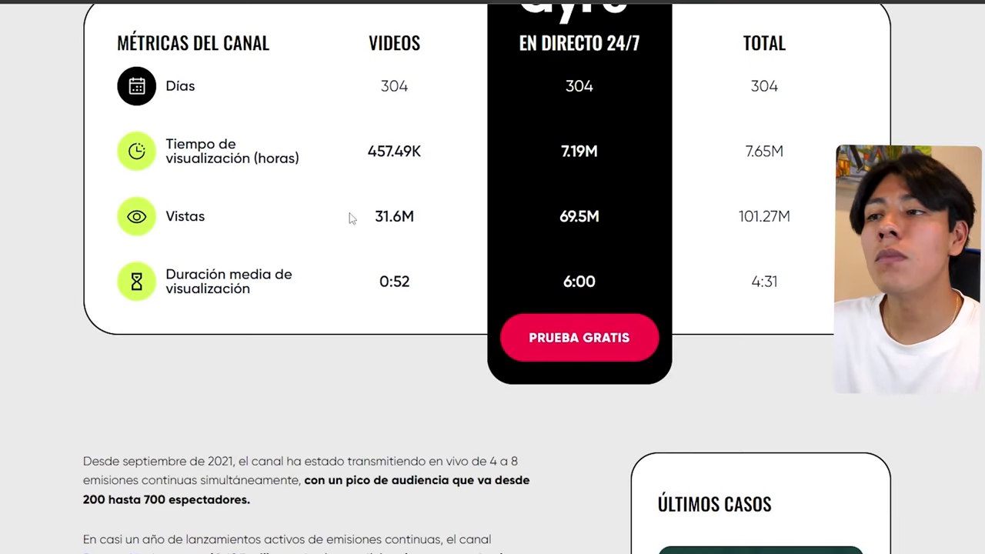
{"action": "scroll", "coordinate": [352, 221], "scroll_direction": "down", "scroll_amount": 1}
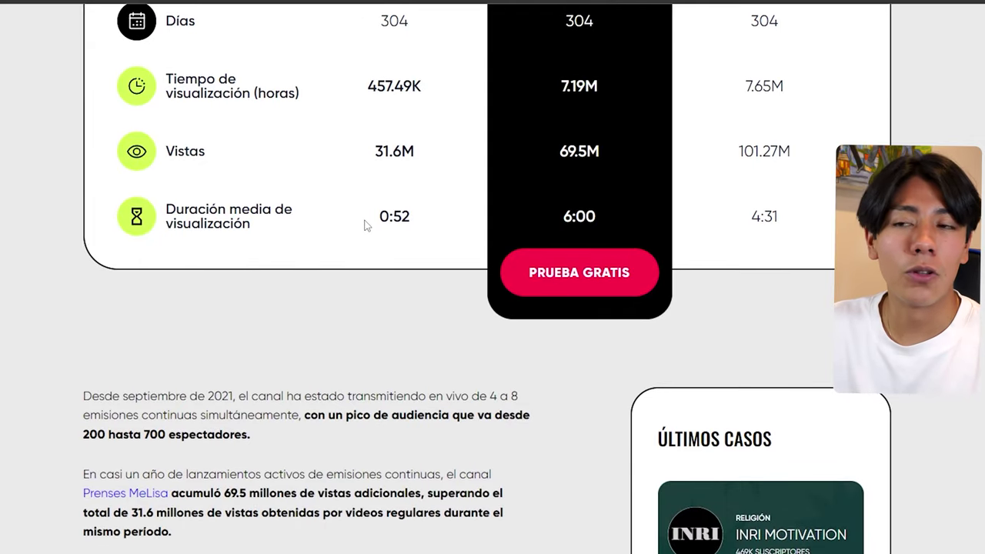
{"action": "scroll", "coordinate": [366, 225], "scroll_direction": "up", "scroll_amount": 4}
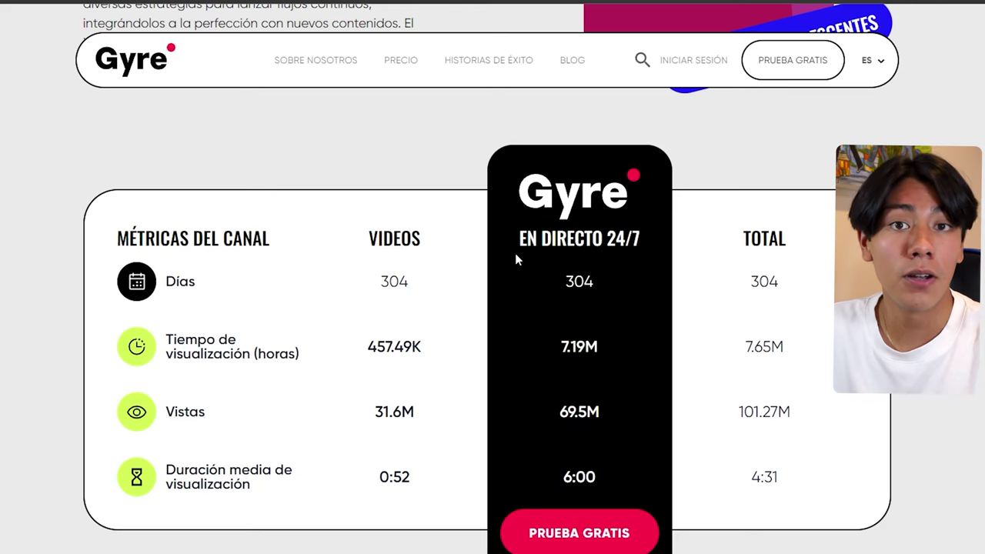
{"action": "scroll", "coordinate": [545, 350], "scroll_direction": "down", "scroll_amount": 1}
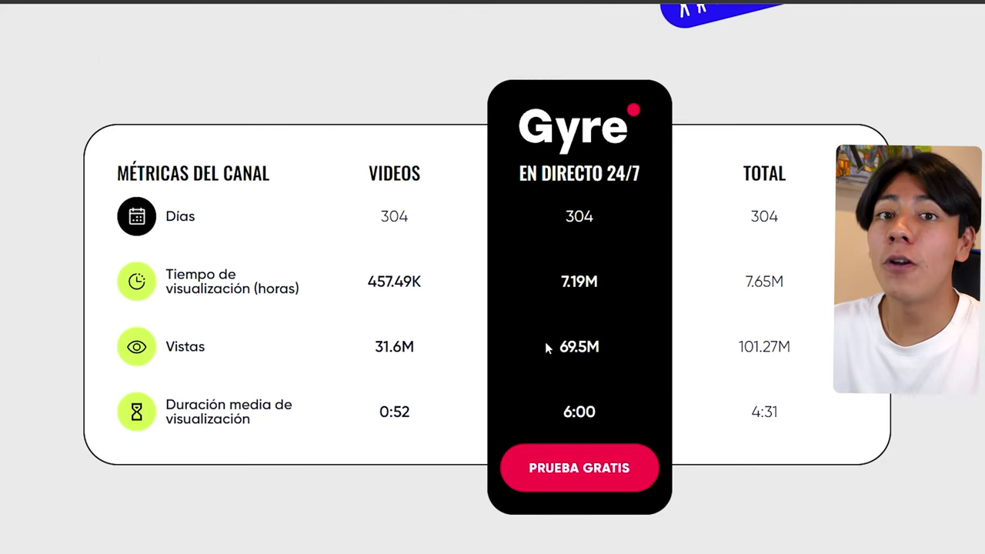
{"action": "scroll", "coordinate": [545, 347], "scroll_direction": "down", "scroll_amount": 1}
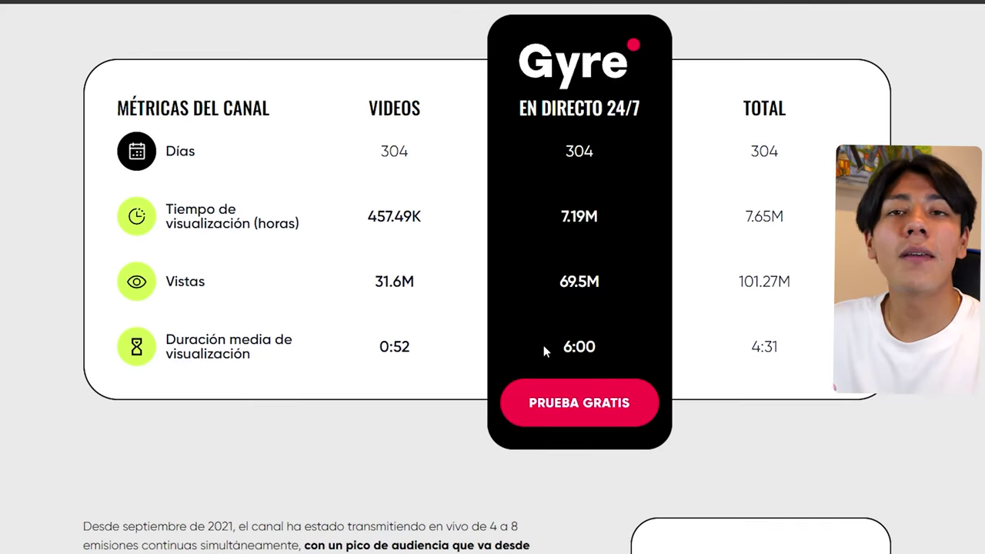
{"action": "scroll", "coordinate": [361, 196], "scroll_direction": "up", "scroll_amount": 2}
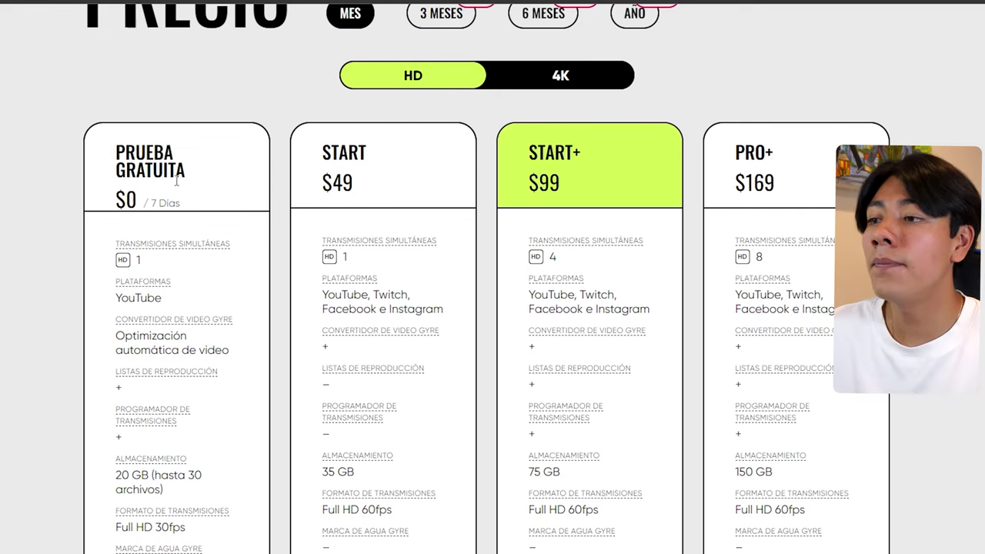
- Examine the free trial plan's features, storage and stream format on the pricing page
{"action": "scroll", "coordinate": [176, 180], "scroll_direction": "down", "scroll_amount": 1}
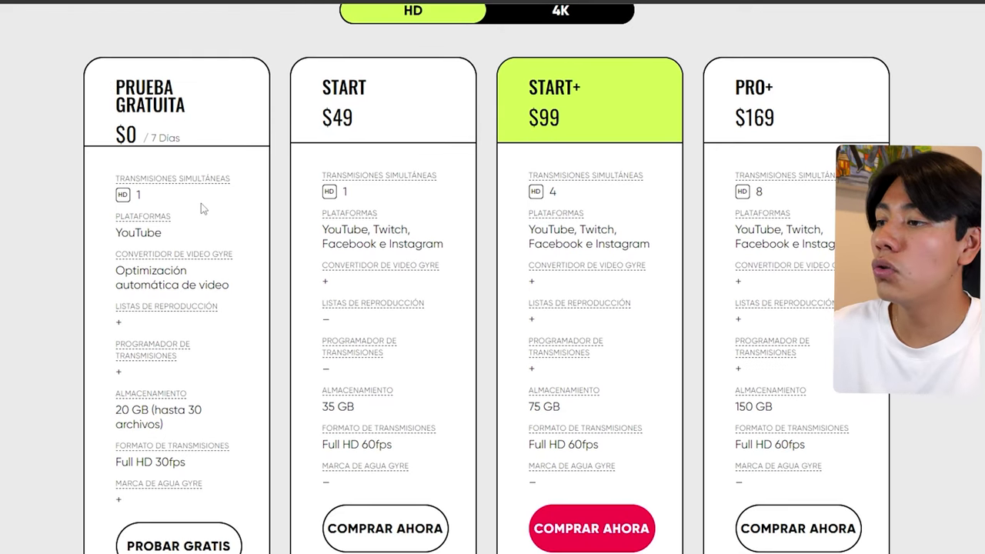
{"action": "scroll", "coordinate": [201, 203], "scroll_direction": "down", "scroll_amount": 2}
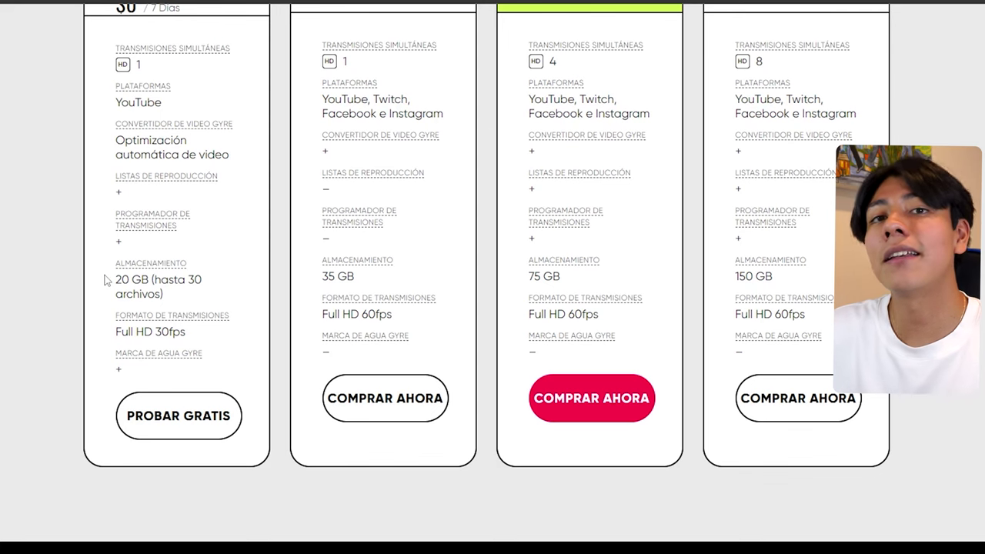
{"action": "scroll", "coordinate": [91, 337], "scroll_direction": "up", "scroll_amount": 1}
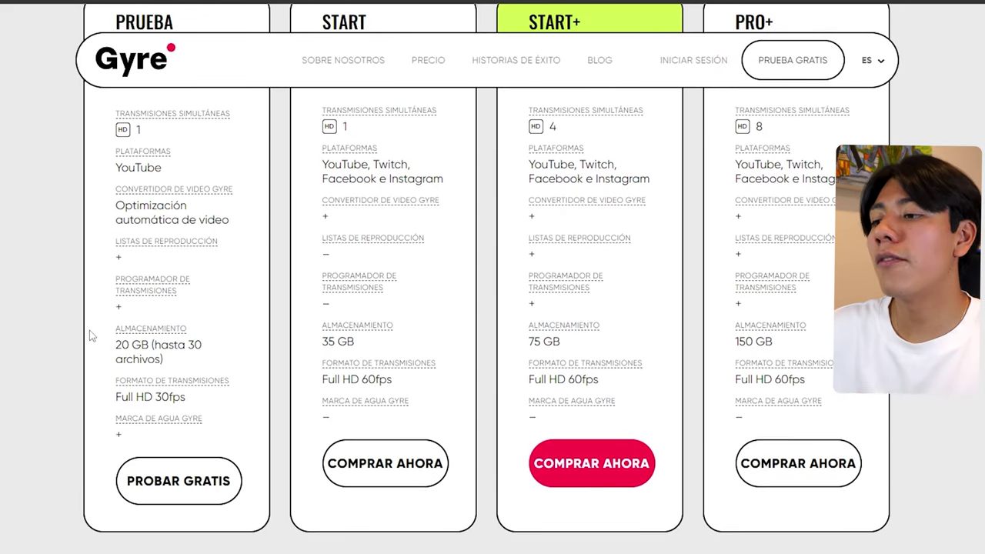
{"action": "scroll", "coordinate": [90, 331], "scroll_direction": "down", "scroll_amount": 1}
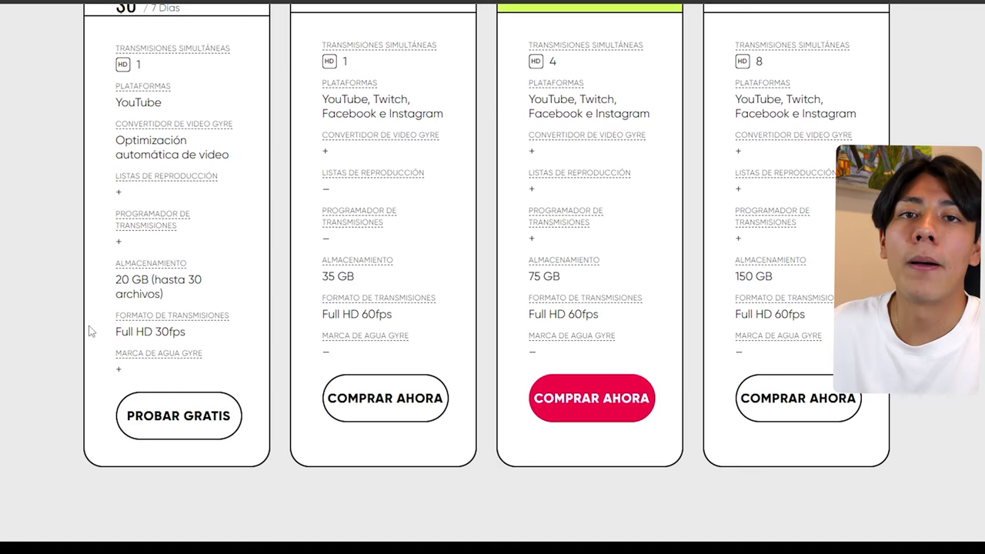
- Compare the Start, Start+ and Pro+ plans by price, simultaneous streams, platforms, playlists, scheduling and storage
{"action": "scroll", "coordinate": [90, 331], "scroll_direction": "up", "scroll_amount": 4}
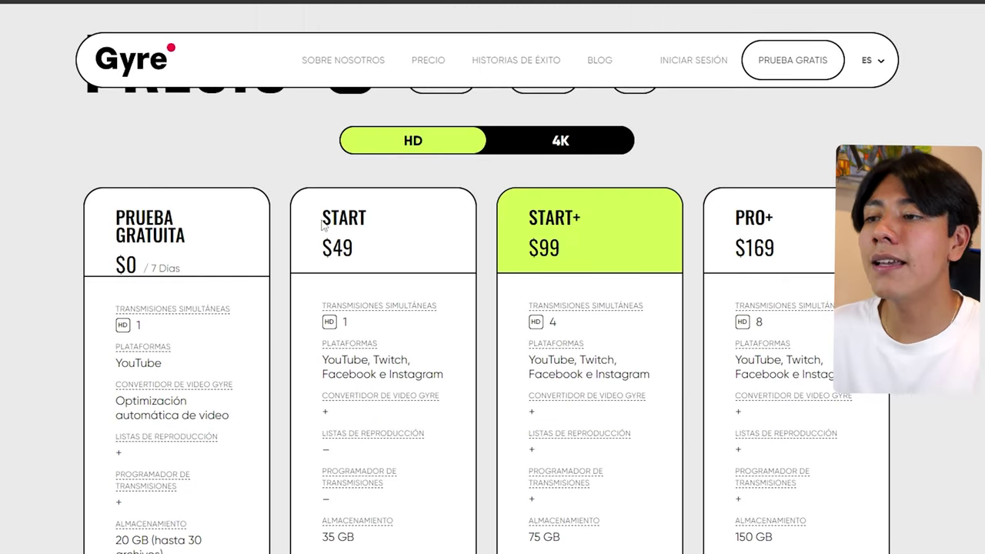
{"action": "scroll", "coordinate": [322, 213], "scroll_direction": "down", "scroll_amount": 2}
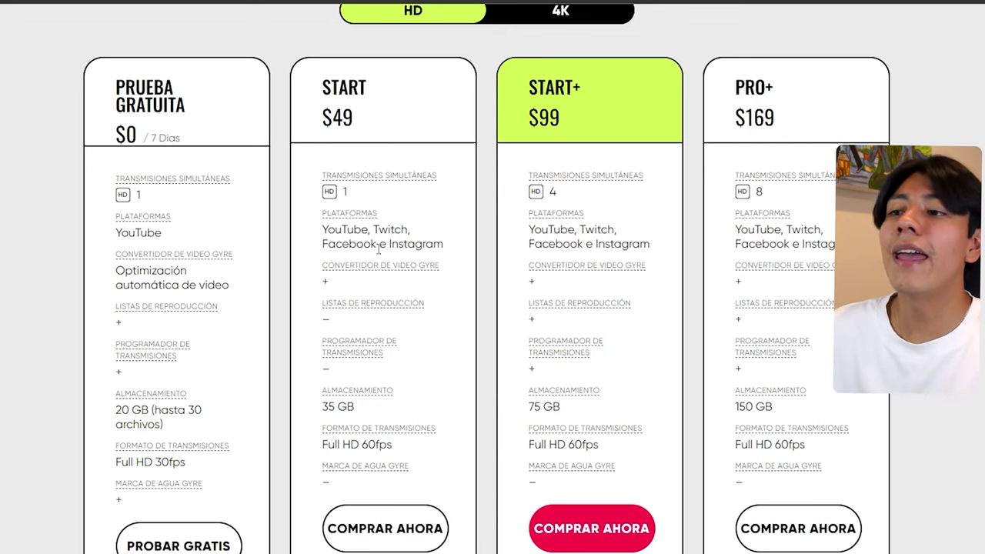
{"action": "scroll", "coordinate": [412, 210], "scroll_direction": "down", "scroll_amount": 1}
{"action": "mouse_move", "coordinate": [396, 207]}
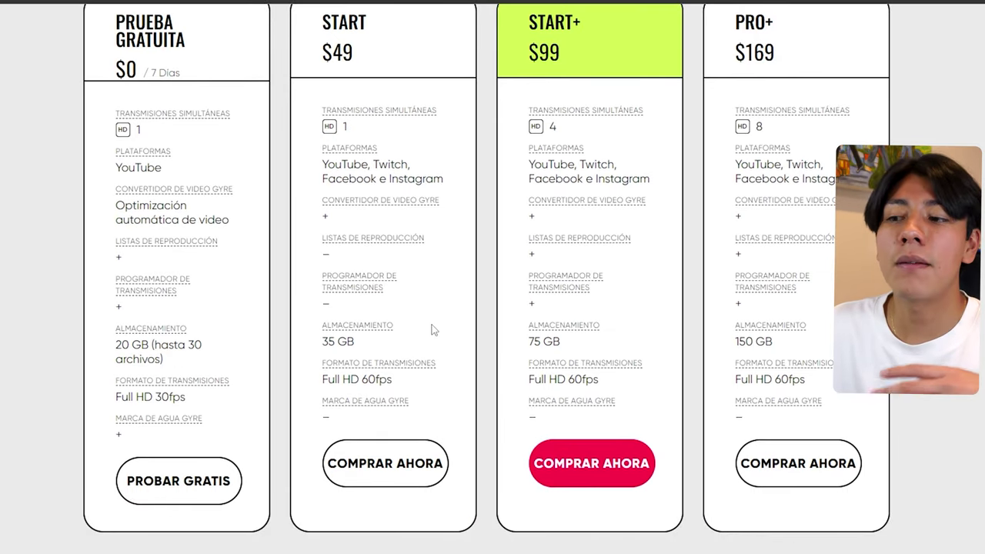
{"action": "scroll", "coordinate": [415, 328], "scroll_direction": "down", "scroll_amount": 1}
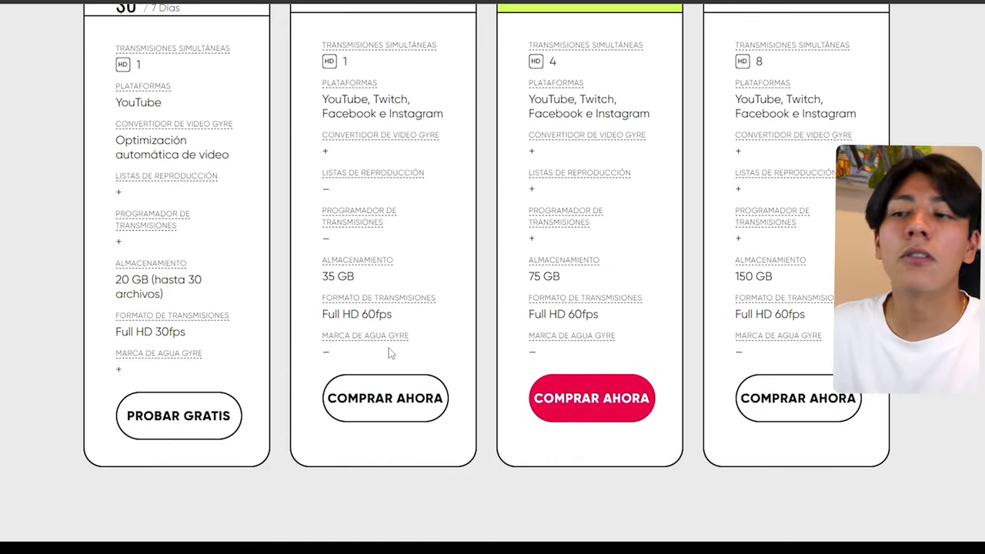
{"action": "scroll", "coordinate": [387, 348], "scroll_direction": "up", "scroll_amount": 2}
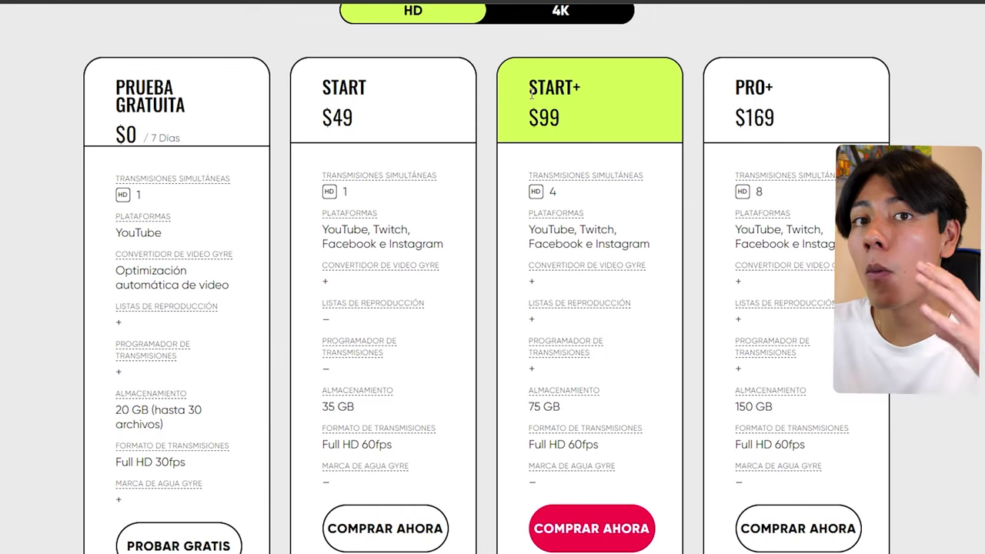
{"action": "scroll", "coordinate": [518, 257], "scroll_direction": "down", "scroll_amount": 3}
{"action": "scroll", "coordinate": [523, 279], "scroll_direction": "up", "scroll_amount": 2}
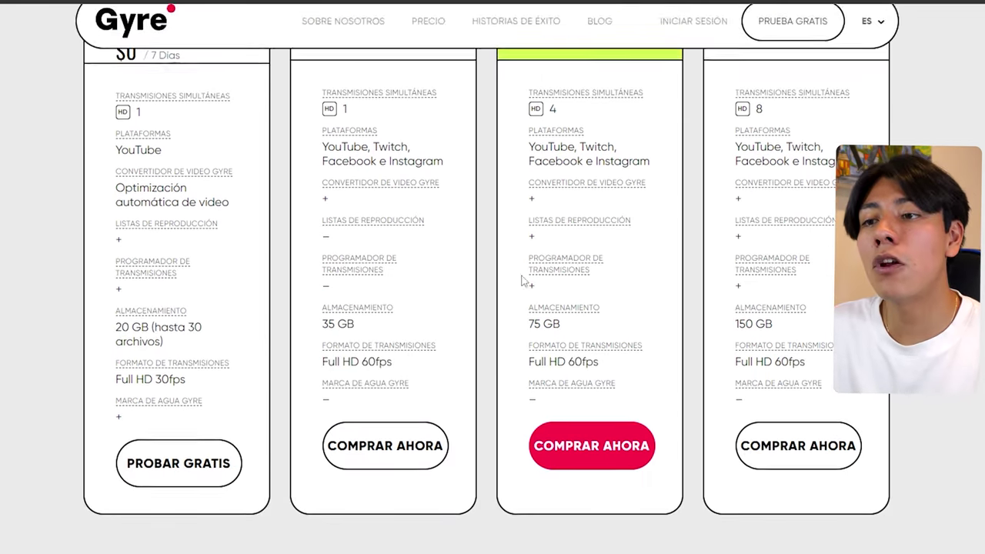
{"action": "scroll", "coordinate": [518, 339], "scroll_direction": "up", "scroll_amount": 2}
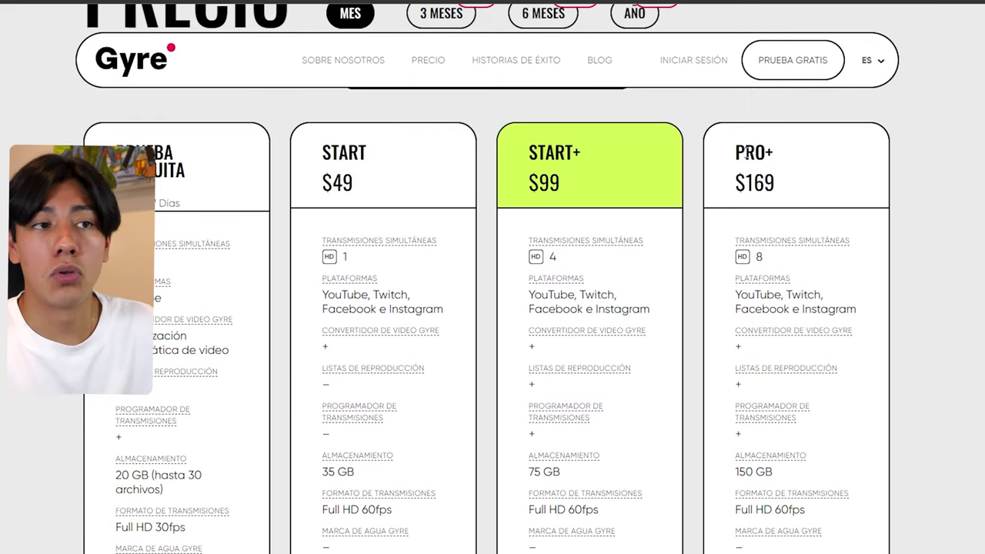
{"action": "scroll", "coordinate": [709, 154], "scroll_direction": "down", "scroll_amount": 1}
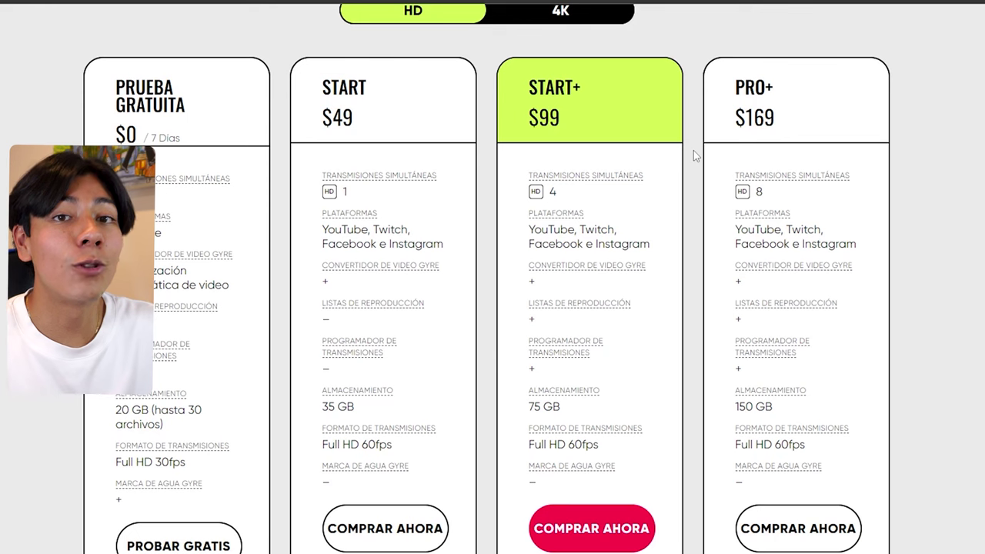
{"action": "scroll", "coordinate": [891, 277], "scroll_direction": "down", "scroll_amount": 2}
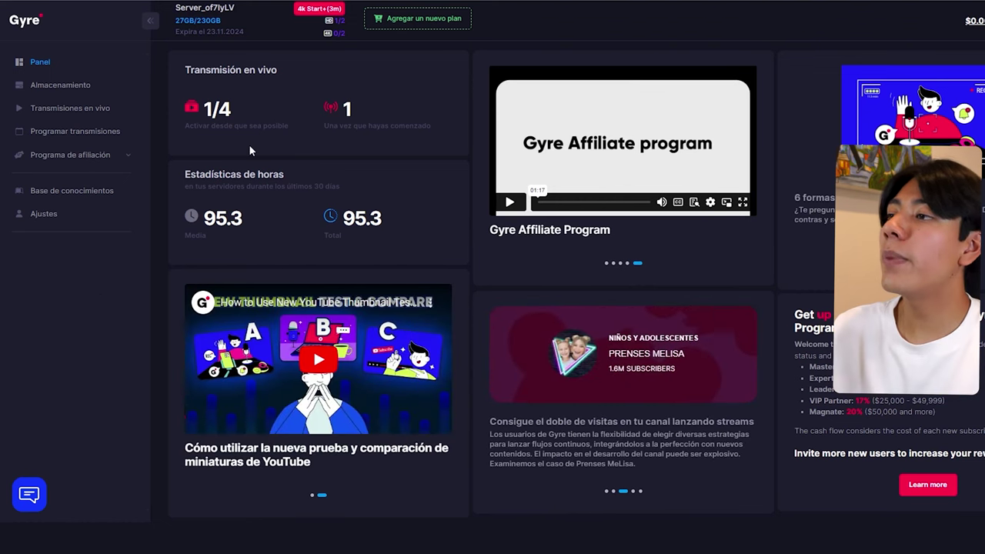
- Upload "cuanto pago yt.mp4" to the server's storage and start its optimization for YouTube as Horizontal 1080p(30fps)
{"action": "left_click", "coordinate": [93, 91]}
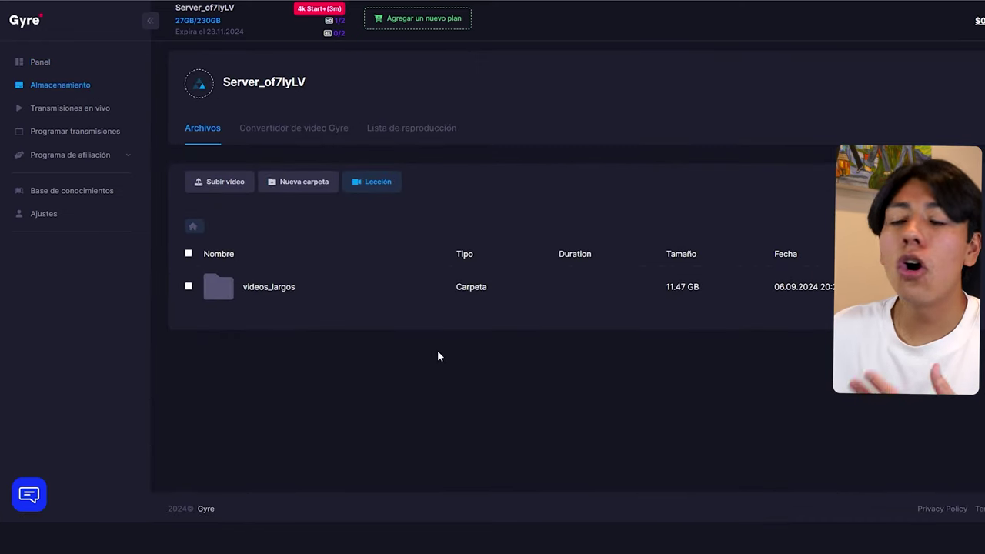
{"action": "left_click", "coordinate": [220, 191]}
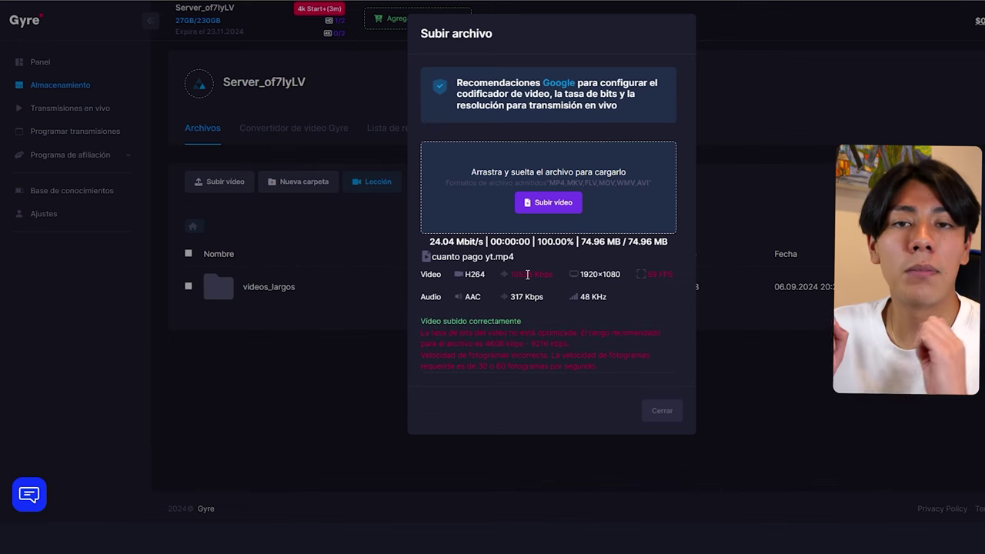
{"action": "key", "text": "Escape"}
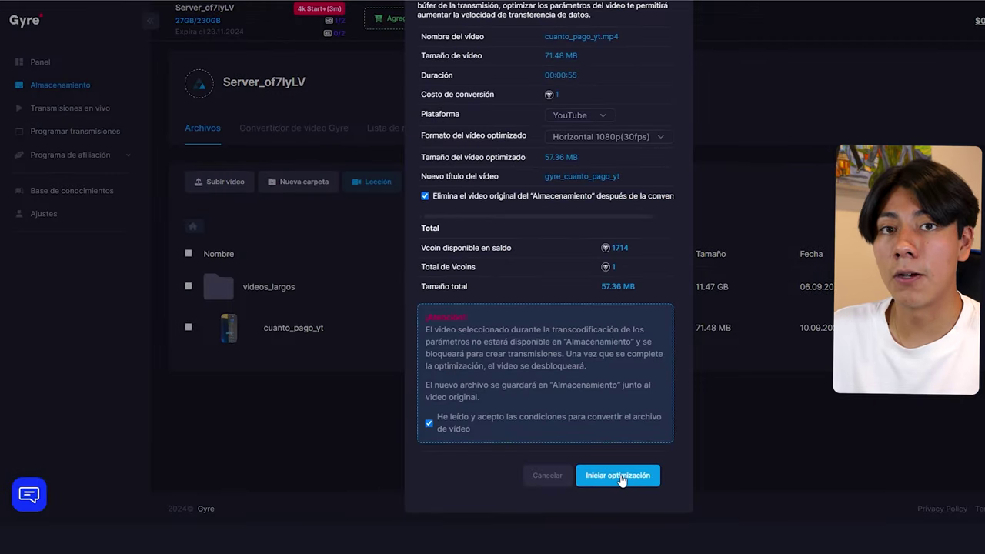
{"action": "left_click", "coordinate": [620, 477]}
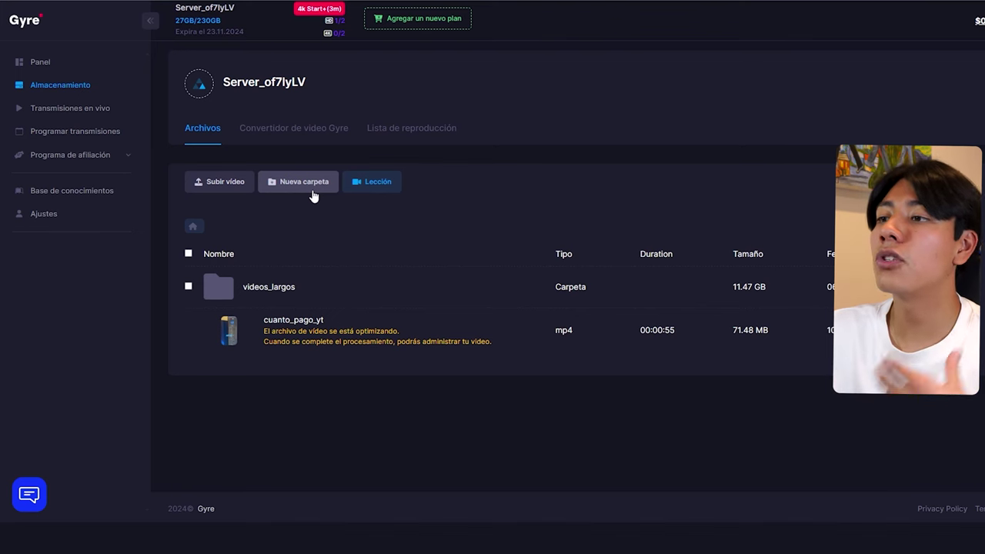
{"action": "left_click", "coordinate": [312, 191]}
{"action": "left_click", "coordinate": [537, 96]}
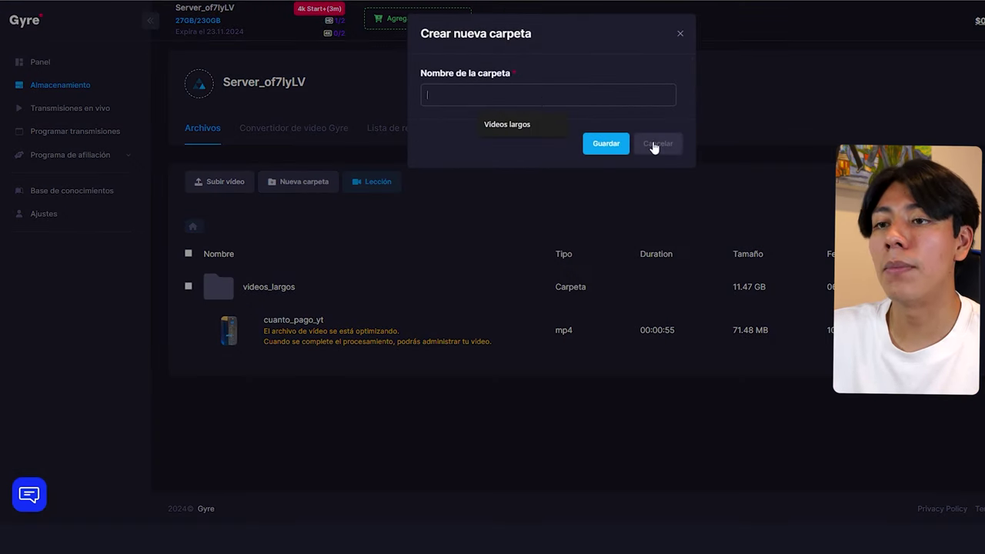
{"action": "left_click", "coordinate": [681, 35]}
- Look through the optimized videos stored in the videos_largos folder
{"action": "left_click", "coordinate": [282, 287]}
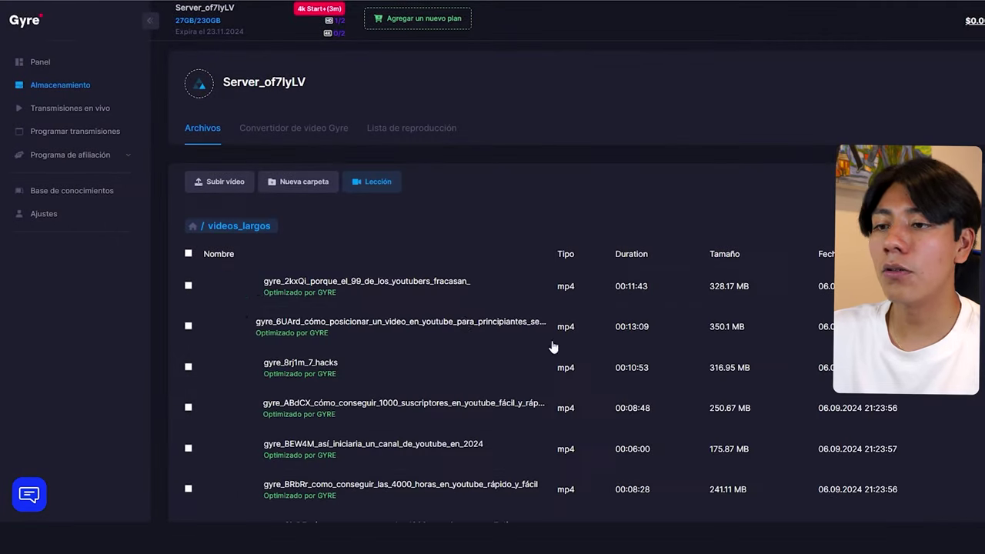
{"action": "scroll", "coordinate": [488, 288], "scroll_direction": "down", "scroll_amount": 5}
{"action": "scroll", "coordinate": [488, 288], "scroll_direction": "up", "scroll_amount": 5}
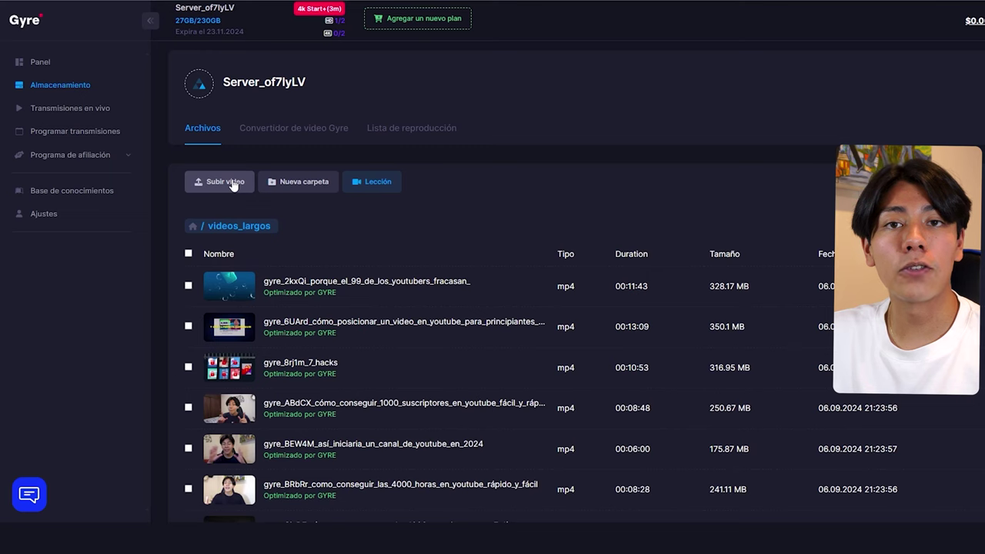
{"action": "left_click", "coordinate": [412, 128]}
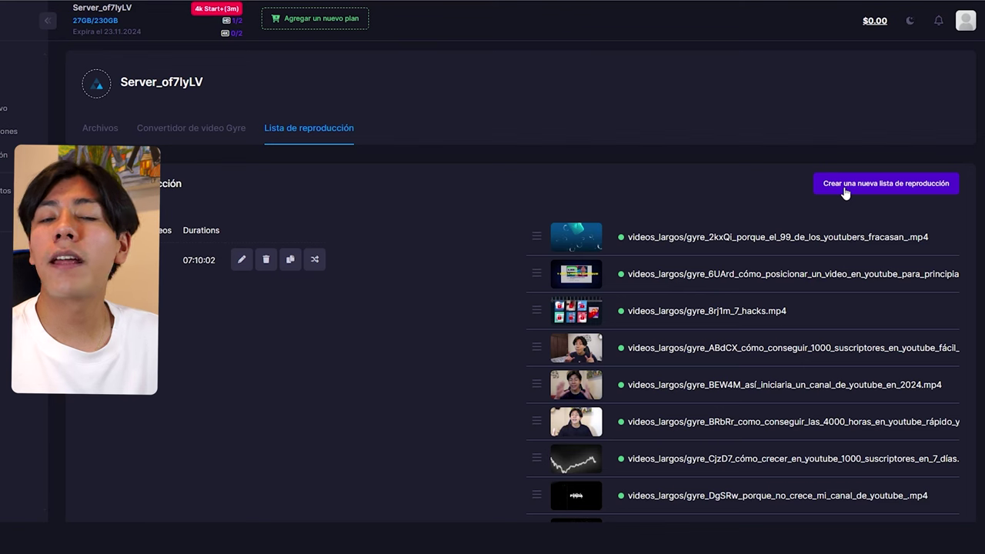
{"action": "left_click", "coordinate": [845, 191]}
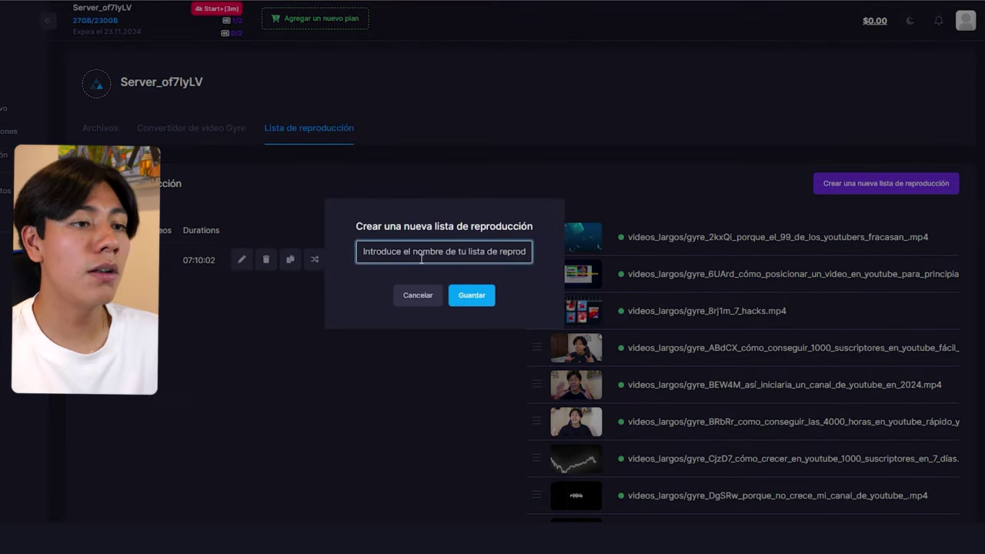
{"action": "left_click", "coordinate": [418, 294]}
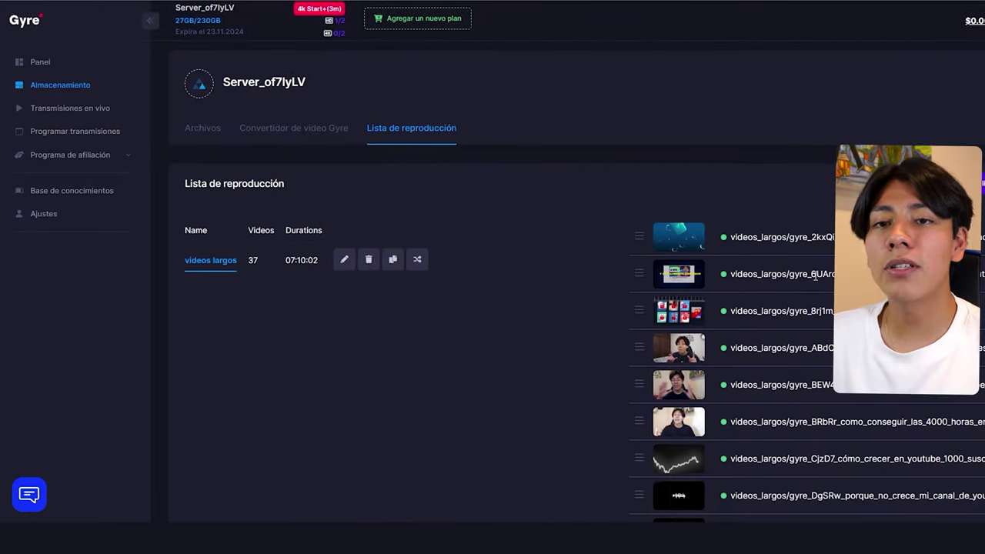
- Select all videos in the videos_largos storage folder and open the playlist option for them
{"action": "left_click", "coordinate": [203, 129]}
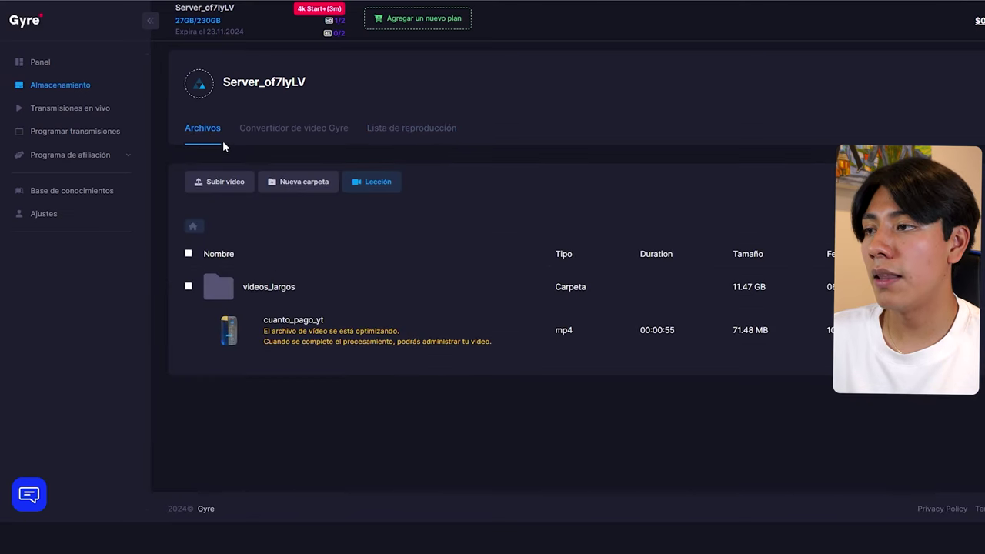
{"action": "left_click", "coordinate": [271, 286]}
{"action": "scroll", "coordinate": [271, 286], "scroll_direction": "down", "scroll_amount": 2}
{"action": "left_click", "coordinate": [188, 138]}
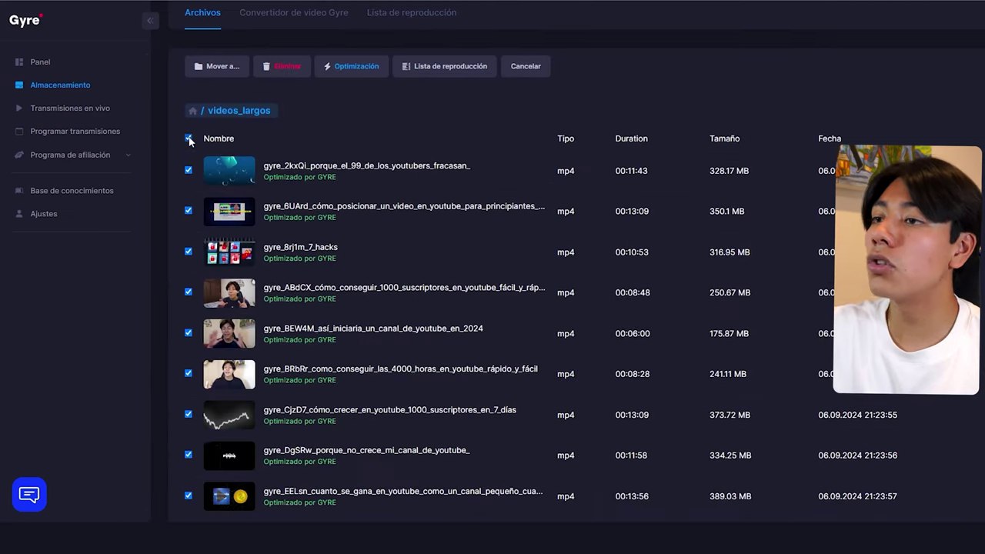
{"action": "left_click", "coordinate": [463, 75]}
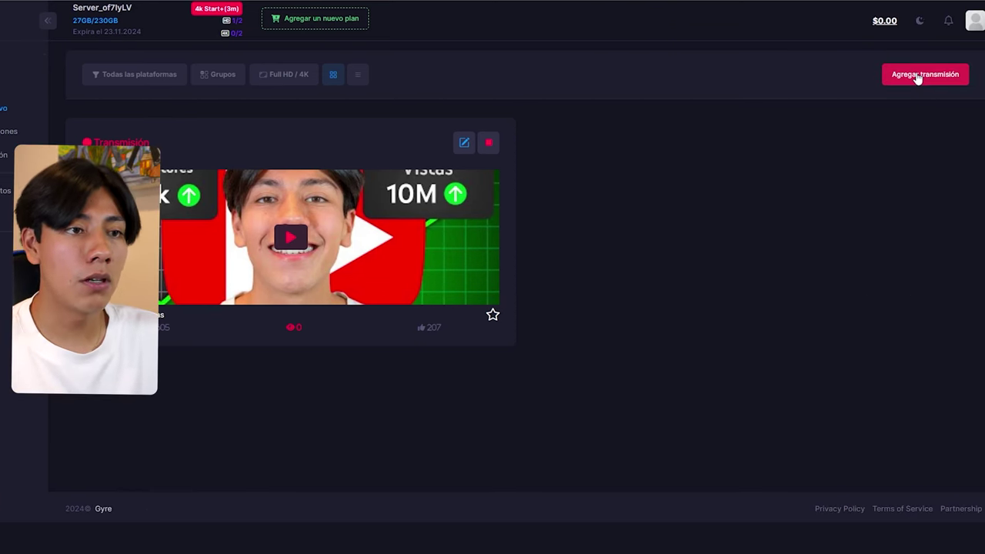
- Add a new live stream and title it "Suscribanse si ven esto"
{"action": "left_click", "coordinate": [918, 75]}
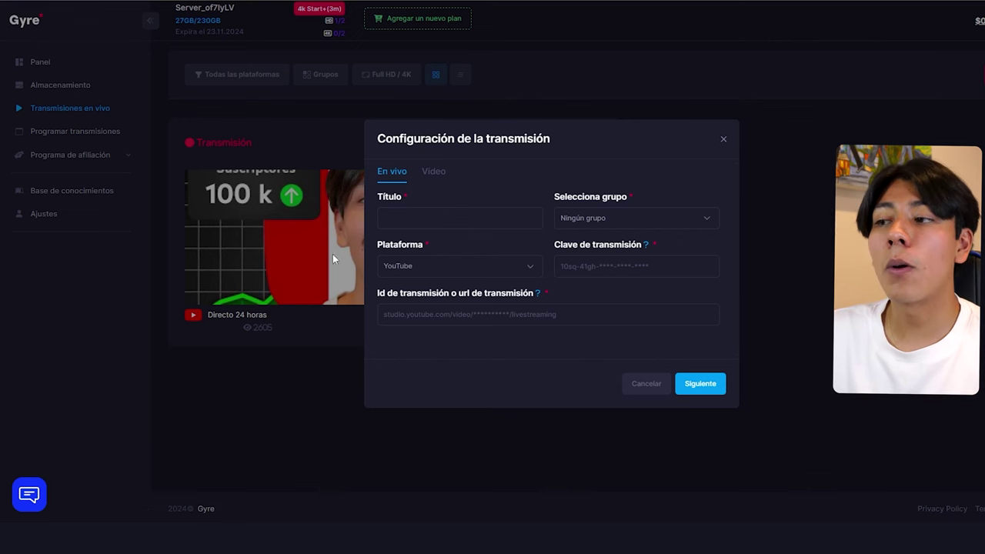
{"action": "left_click", "coordinate": [456, 219]}
{"action": "type", "text": "Suscribanse si ven esto"}
{"action": "left_click_drag", "start_coordinate": [462, 219], "coordinate": [373, 225]}
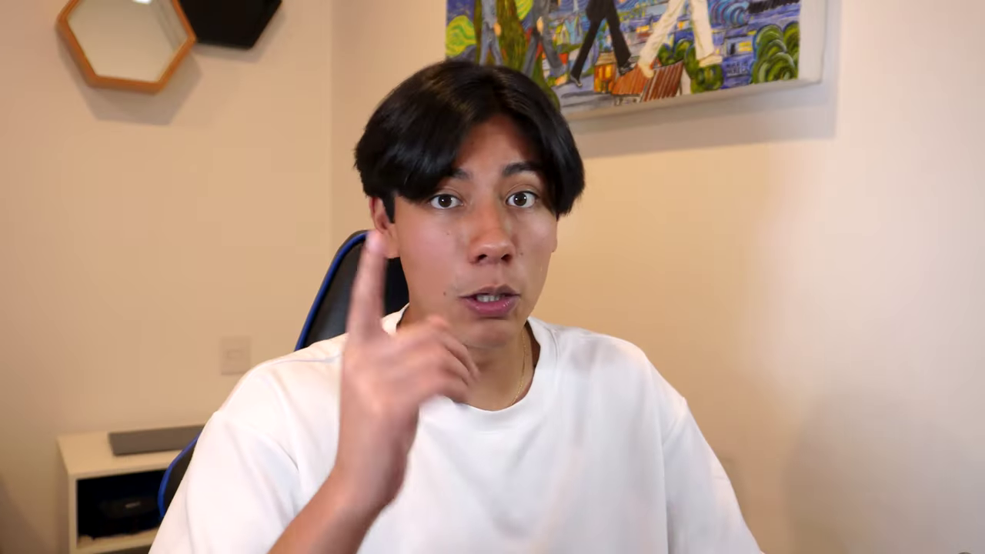
- Review the available streaming platforms and choose YouTube as the new stream's platform
{"action": "left_click", "coordinate": [483, 265]}
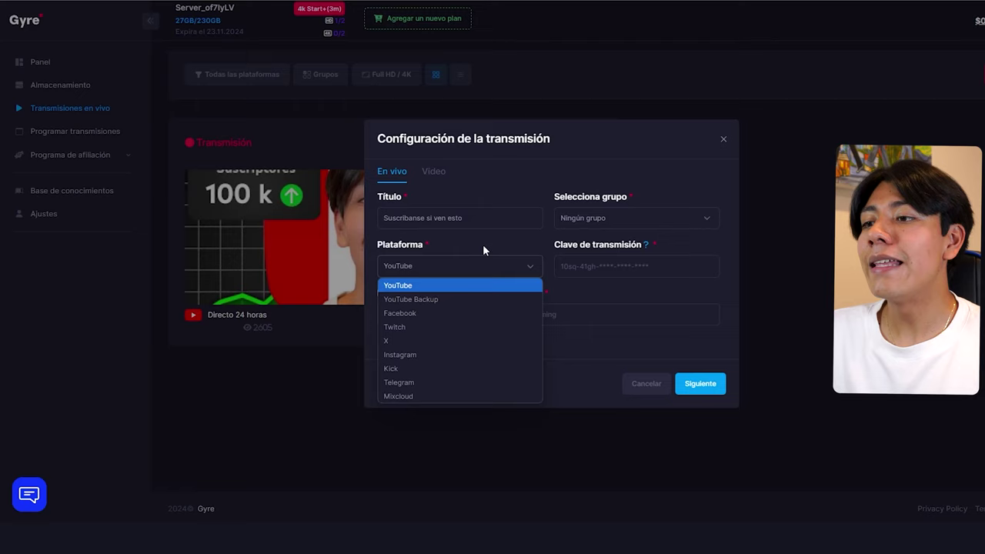
{"action": "left_click", "coordinate": [484, 245]}
{"action": "left_click", "coordinate": [477, 265]}
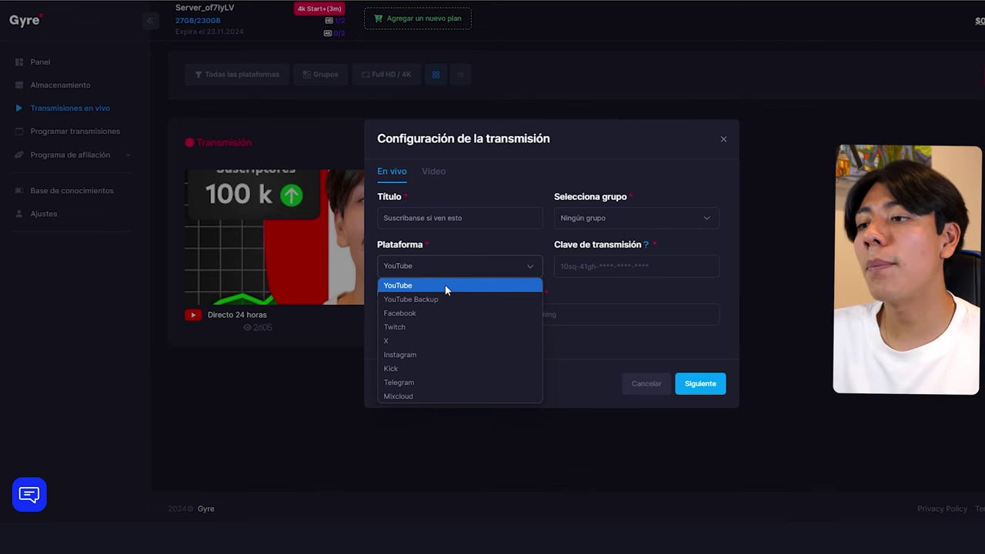
{"action": "left_click", "coordinate": [439, 247]}
{"action": "left_click", "coordinate": [432, 265]}
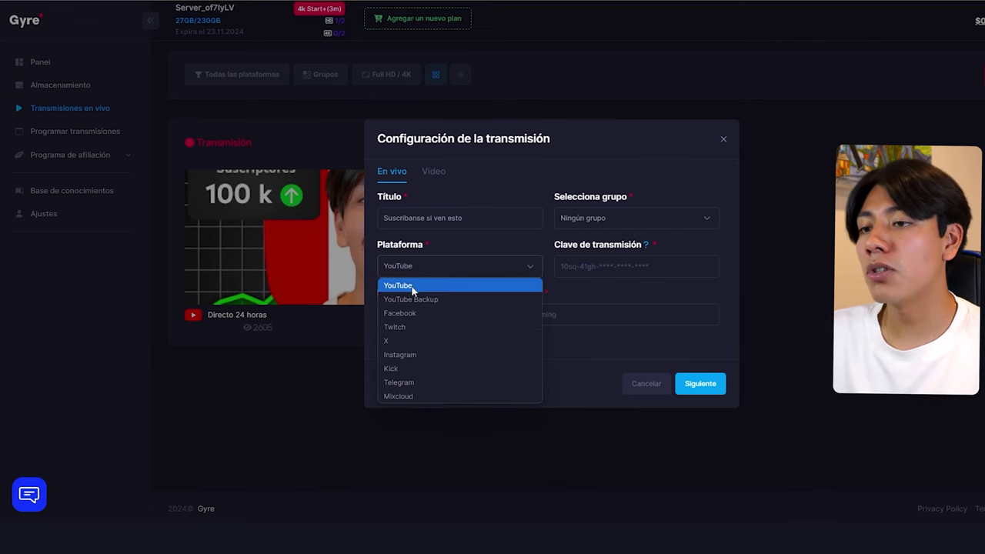
{"action": "left_click", "coordinate": [413, 286]}
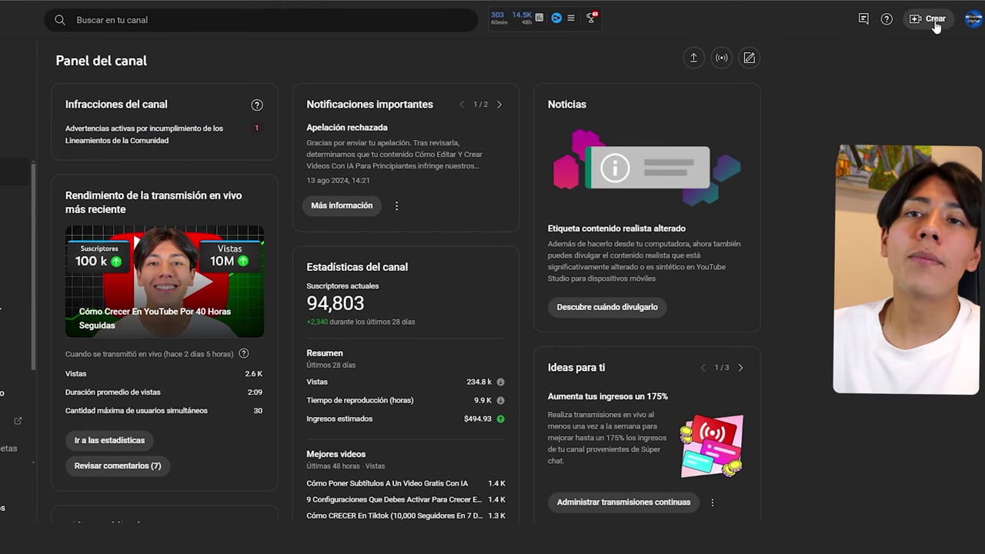
- Switch to YouTube Studio, open live streaming, and review the stream's title and description
{"action": "left_click", "coordinate": [933, 21]}
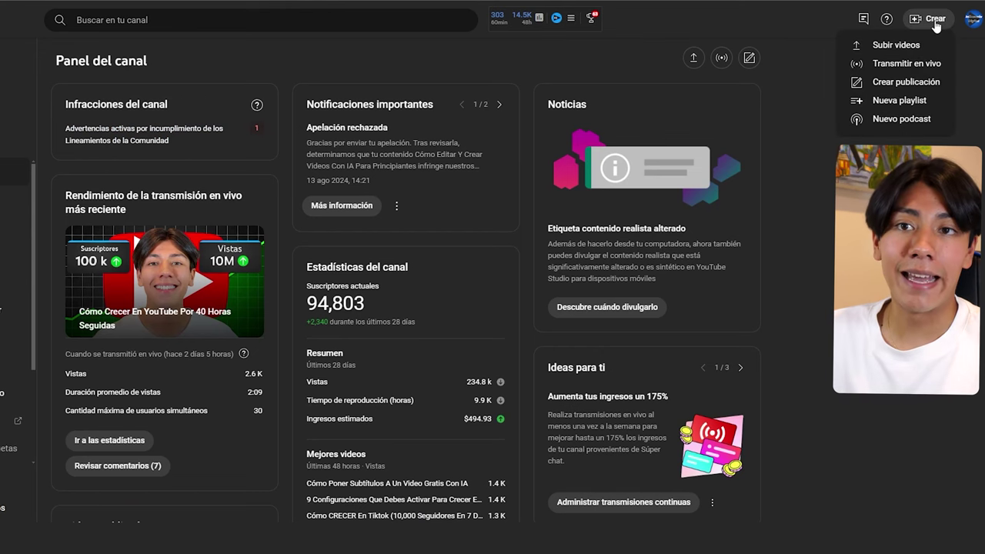
{"action": "left_click", "coordinate": [900, 65]}
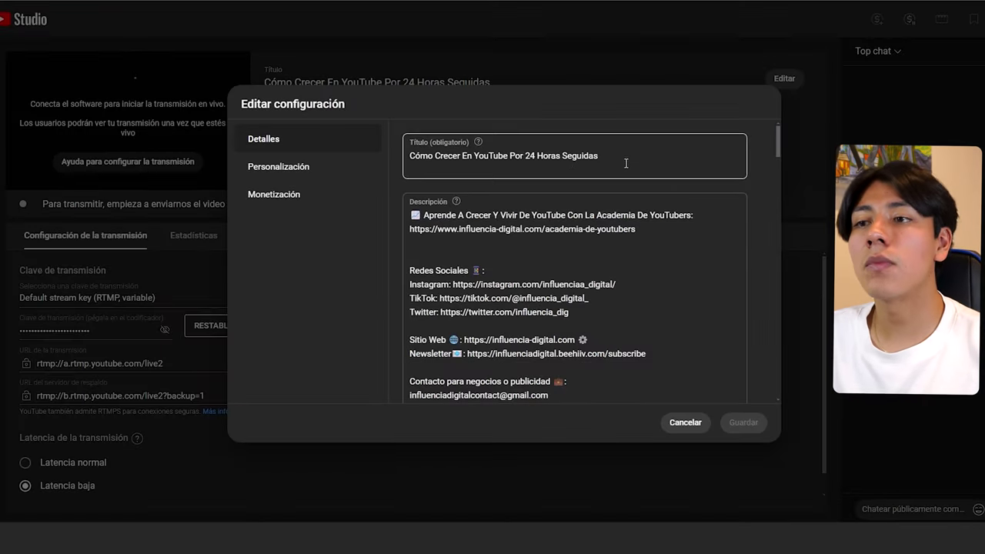
{"action": "left_click", "coordinate": [625, 163]}
{"action": "left_click_drag", "start_coordinate": [645, 159], "coordinate": [409, 156]}
{"action": "left_click", "coordinate": [607, 156]}
{"action": "scroll", "coordinate": [518, 171], "scroll_direction": "down", "scroll_amount": 5}
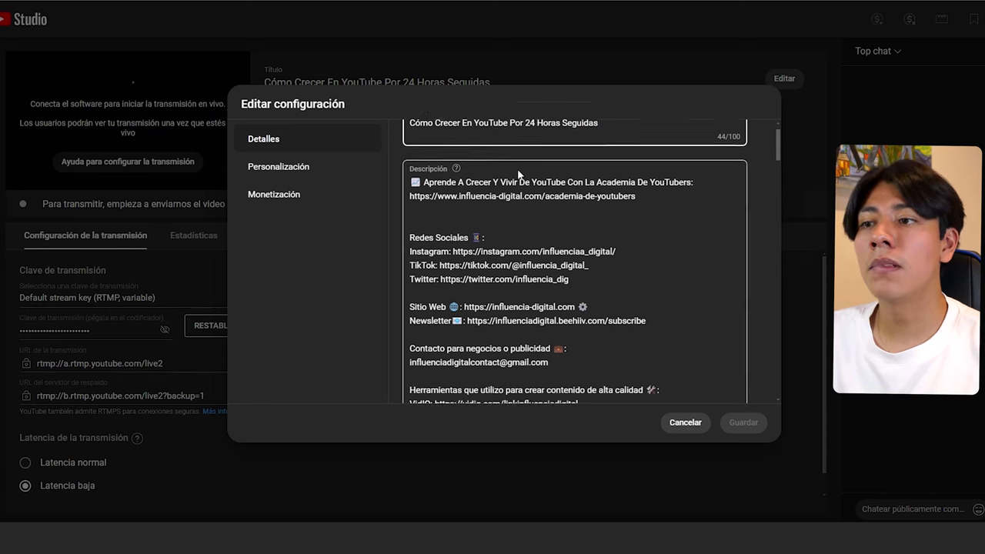
{"action": "scroll", "coordinate": [480, 179], "scroll_direction": "down", "scroll_amount": 3}
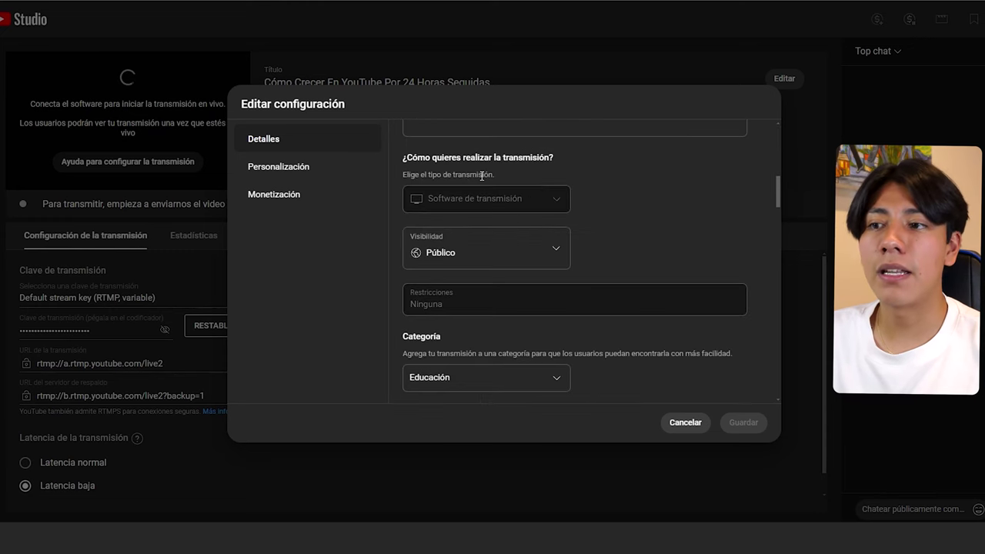
- Examine the stream's visibility choices, category, thumbnail, playlist and audience settings
{"action": "left_click", "coordinate": [468, 248]}
{"action": "left_click", "coordinate": [510, 253]}
{"action": "left_click", "coordinate": [485, 252]}
{"action": "left_click", "coordinate": [611, 205]}
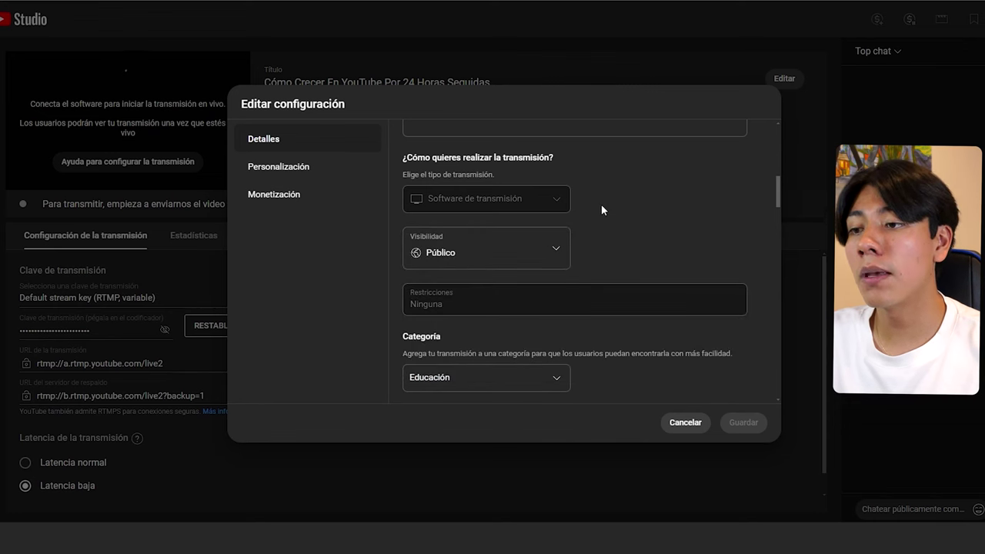
{"action": "left_click", "coordinate": [491, 230]}
{"action": "left_click", "coordinate": [645, 202]}
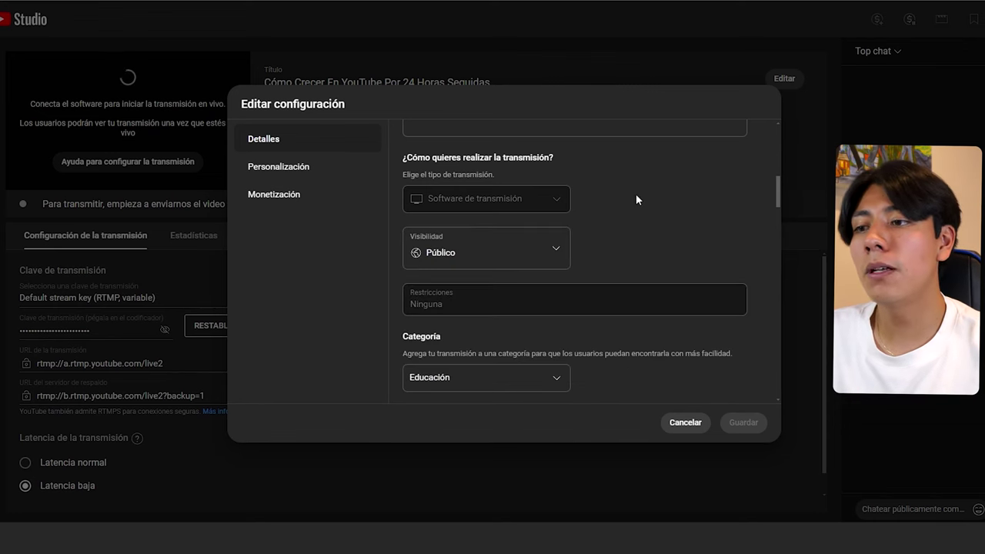
{"action": "scroll", "coordinate": [635, 197], "scroll_direction": "down", "scroll_amount": 3}
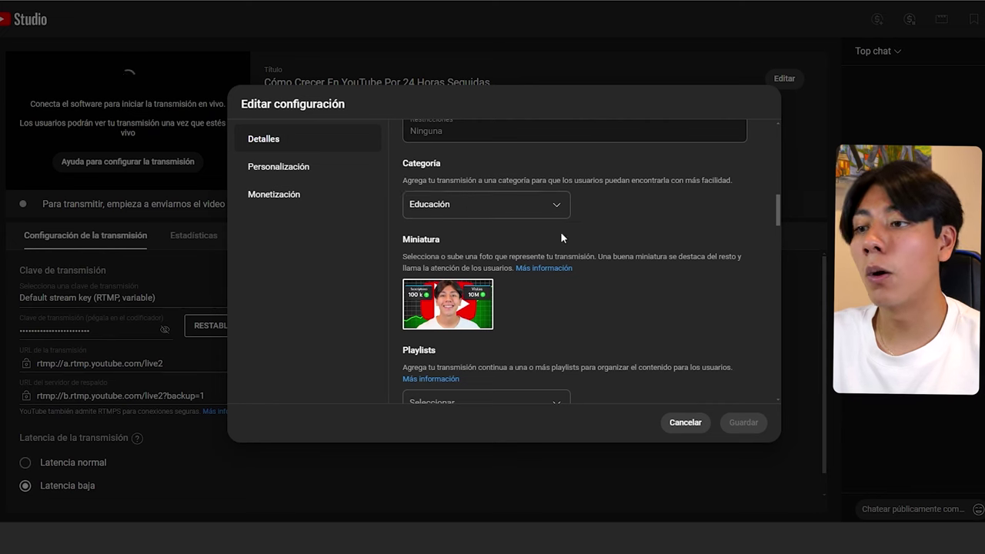
{"action": "scroll", "coordinate": [561, 230], "scroll_direction": "down", "scroll_amount": 2}
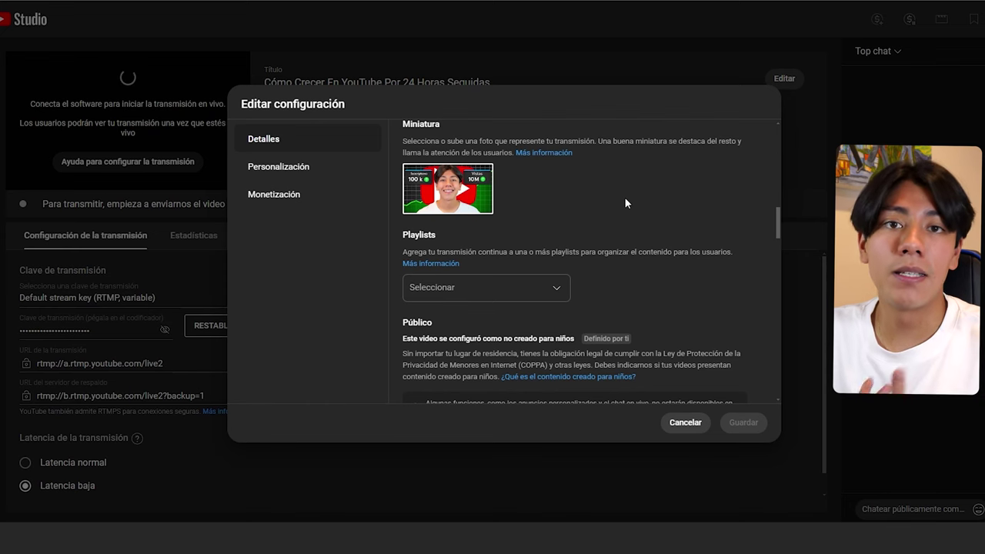
- Review the stream's customization settings for live chat, participant modes, minimum subscription time, reactions and message delay
{"action": "left_click", "coordinate": [279, 166]}
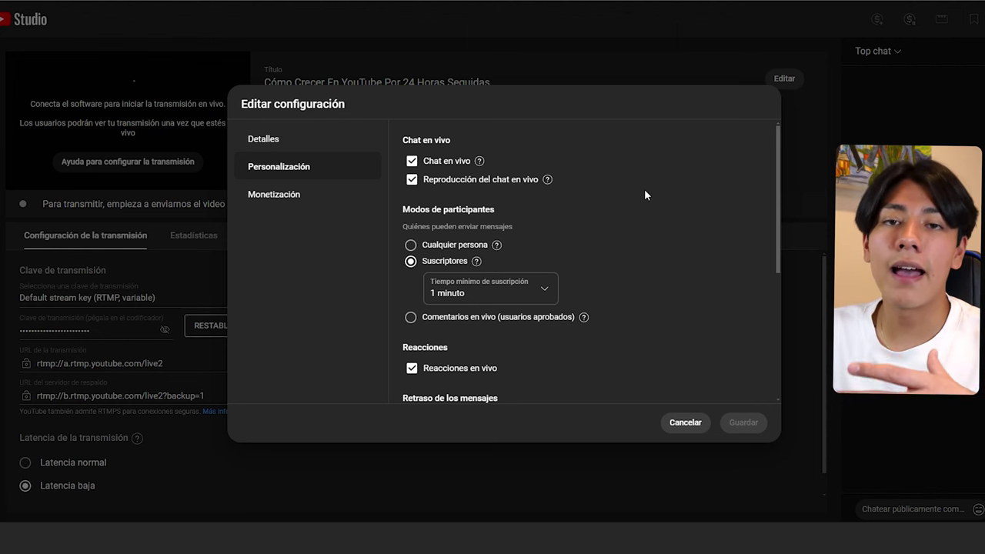
{"action": "scroll", "coordinate": [644, 194], "scroll_direction": "down", "scroll_amount": 1}
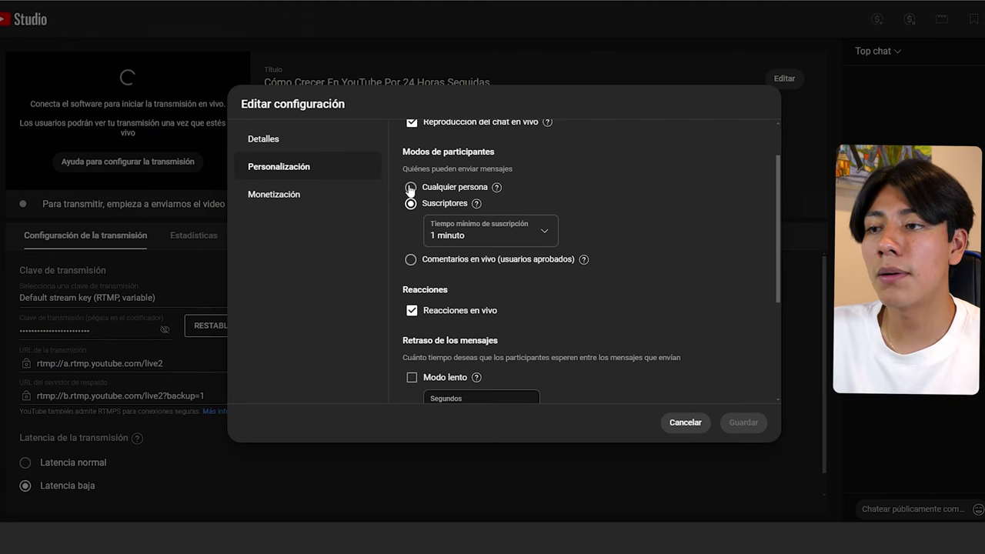
{"action": "mouse_move", "coordinate": [476, 203]}
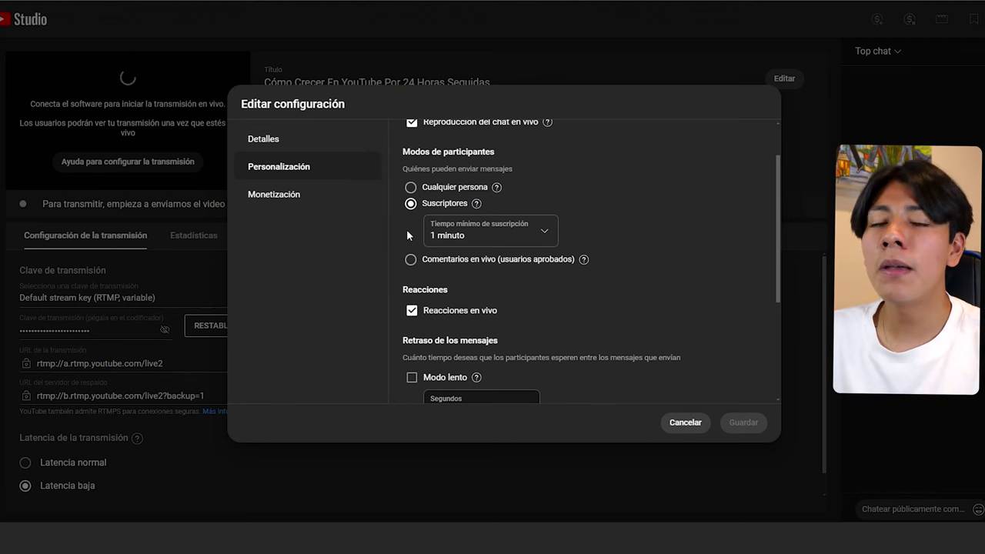
{"action": "left_click", "coordinate": [516, 232]}
{"action": "left_click", "coordinate": [608, 214]}
{"action": "scroll", "coordinate": [658, 209], "scroll_direction": "down", "scroll_amount": 3}
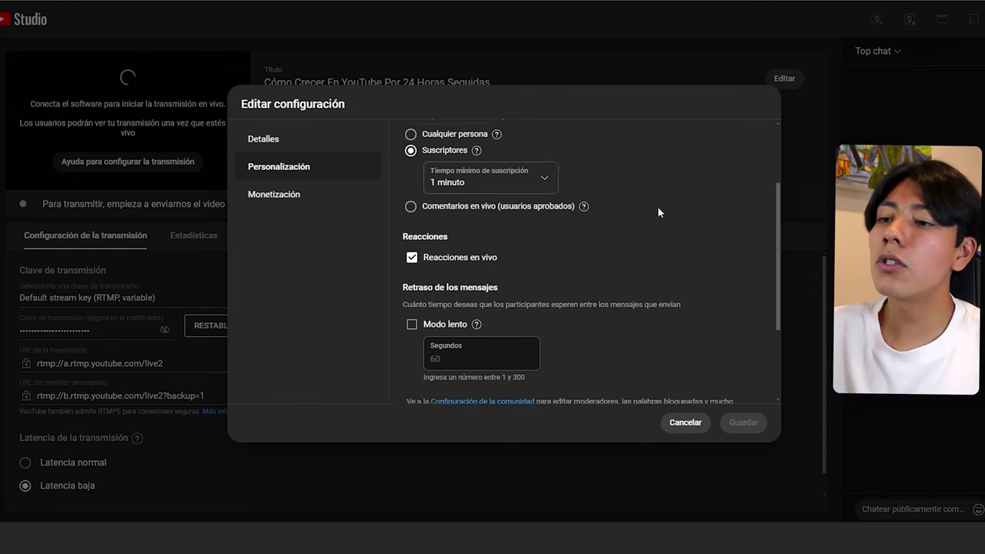
- Examine the stream's monetization, ad placement options and estimated ad frequency, and leave the configuration without saving
{"action": "left_click", "coordinate": [326, 202]}
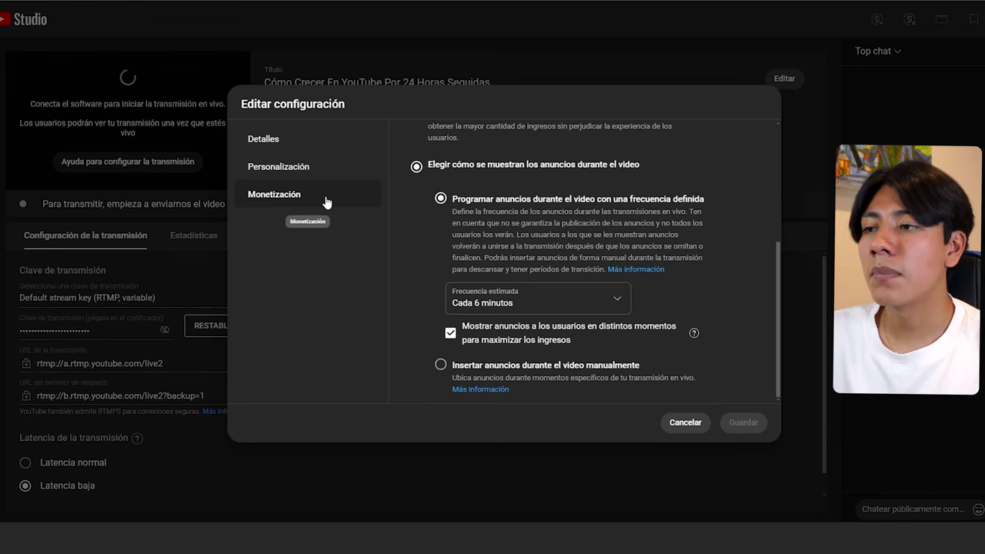
{"action": "scroll", "coordinate": [493, 197], "scroll_direction": "up", "scroll_amount": 3}
{"action": "left_click", "coordinate": [493, 194]}
{"action": "left_click", "coordinate": [644, 163]}
{"action": "scroll", "coordinate": [633, 185], "scroll_direction": "down", "scroll_amount": 2}
{"action": "scroll", "coordinate": [625, 185], "scroll_direction": "up", "scroll_amount": 1}
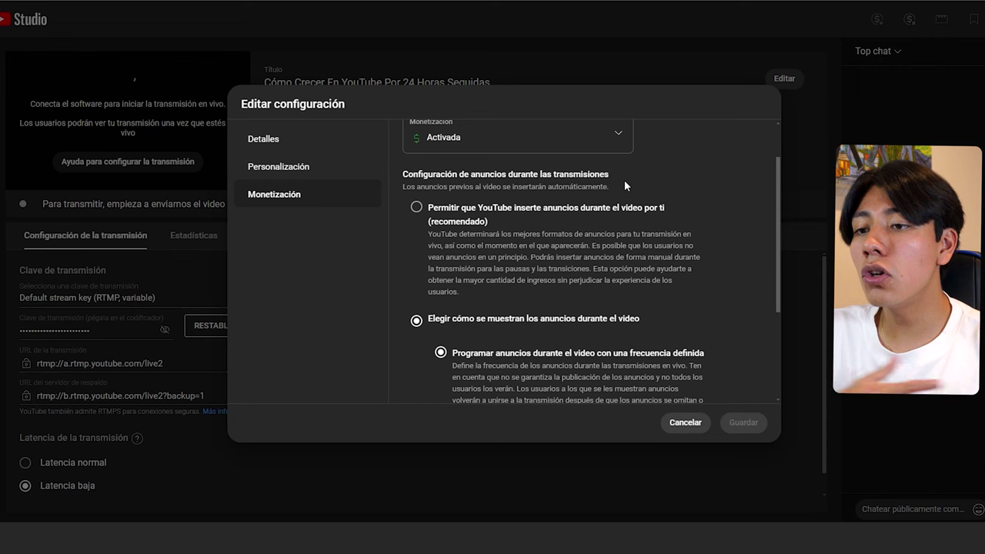
{"action": "scroll", "coordinate": [415, 173], "scroll_direction": "down", "scroll_amount": 2}
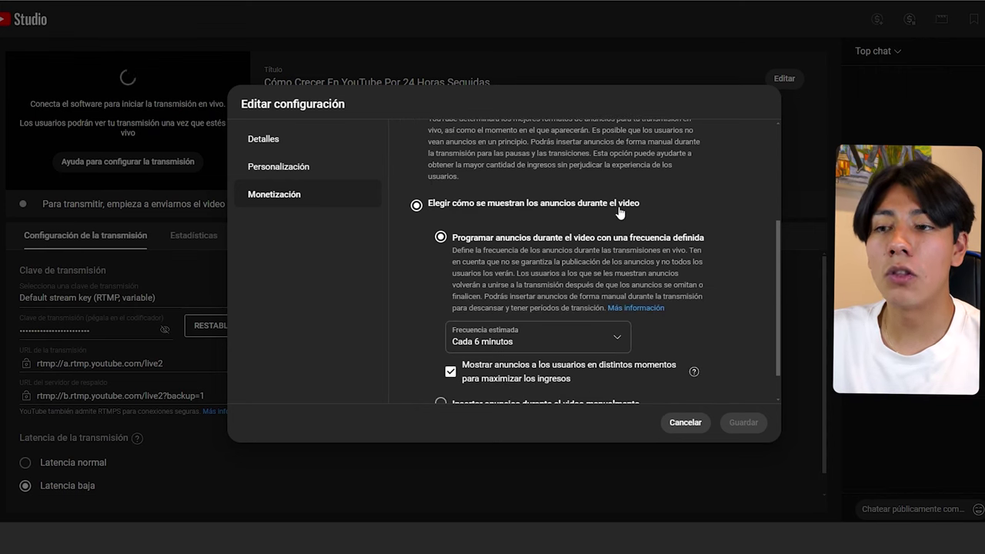
{"action": "scroll", "coordinate": [608, 211], "scroll_direction": "down", "scroll_amount": 1}
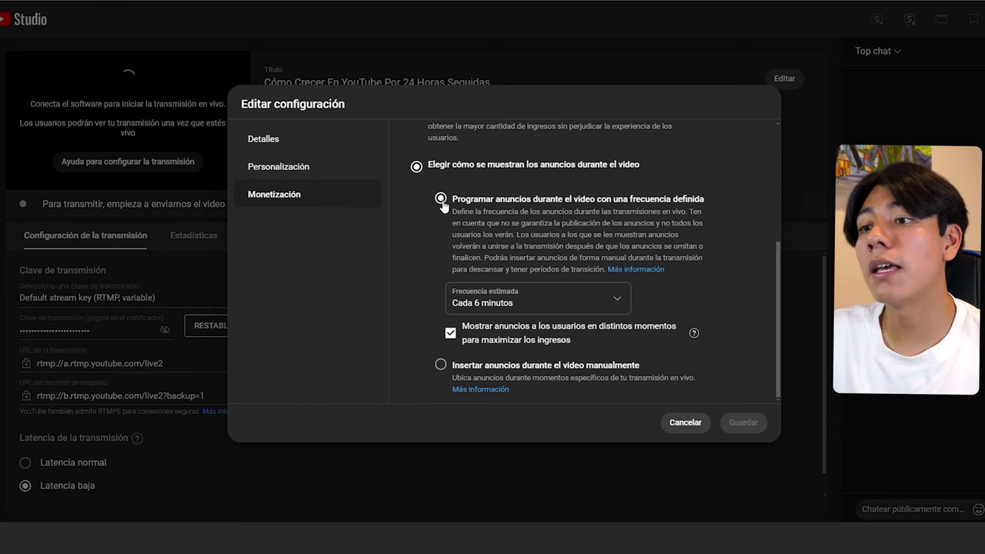
{"action": "left_click", "coordinate": [502, 299]}
{"action": "left_click", "coordinate": [501, 299]}
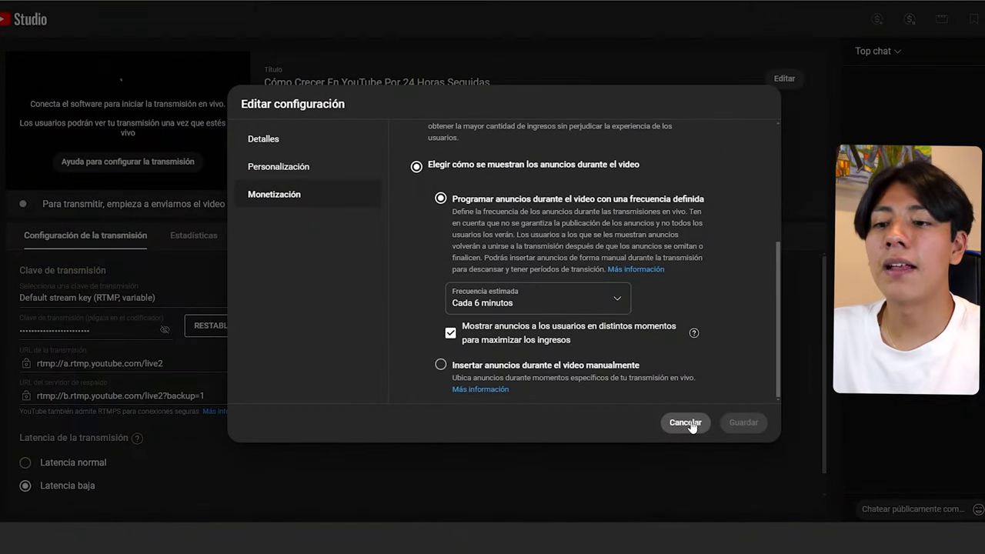
{"action": "left_click", "coordinate": [691, 424]}
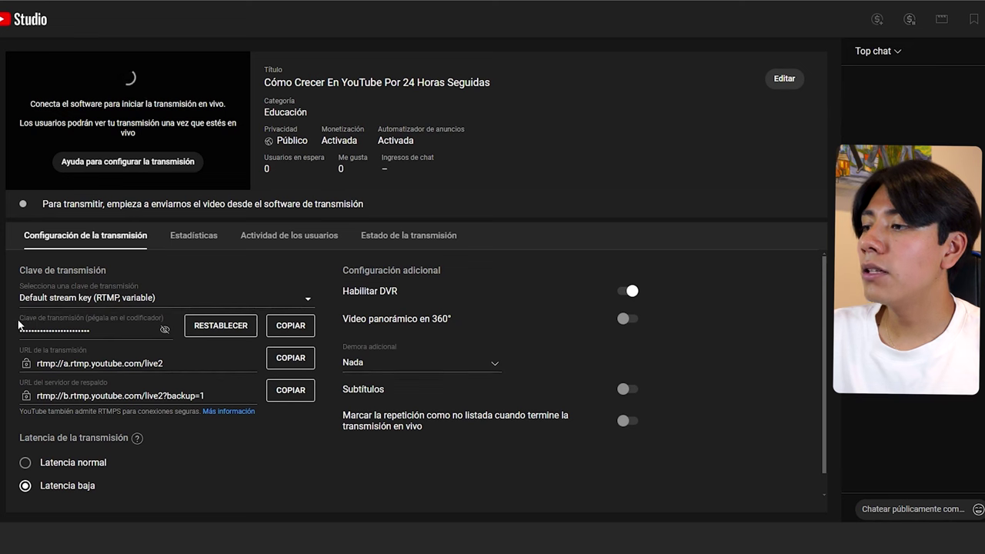
- Copy the stream key from YouTube Studio, and paste the live page's URL into Gyre's stream ID or URL field
{"action": "left_click", "coordinate": [279, 331]}
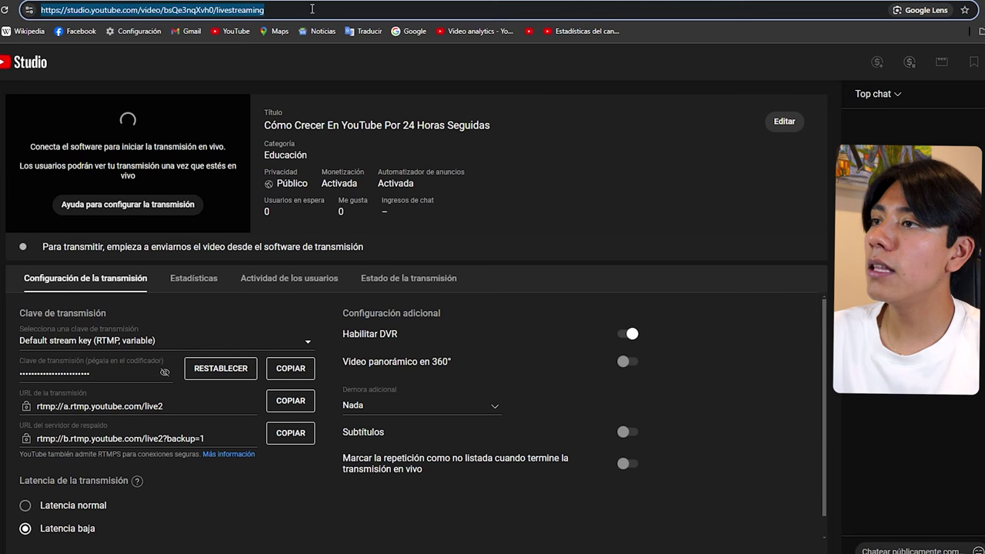
{"action": "left_click", "coordinate": [158, 9]}
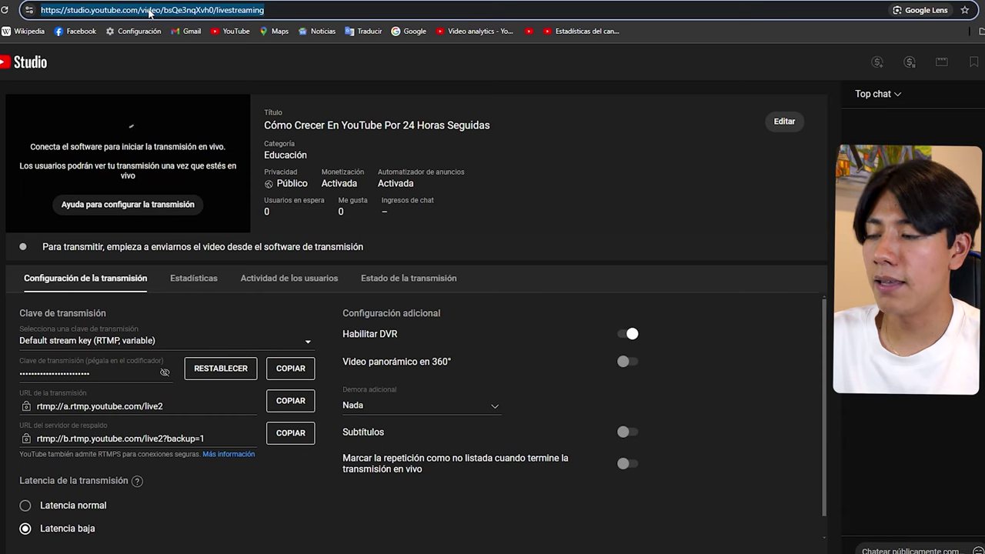
{"action": "key", "text": "ctrl+c"}
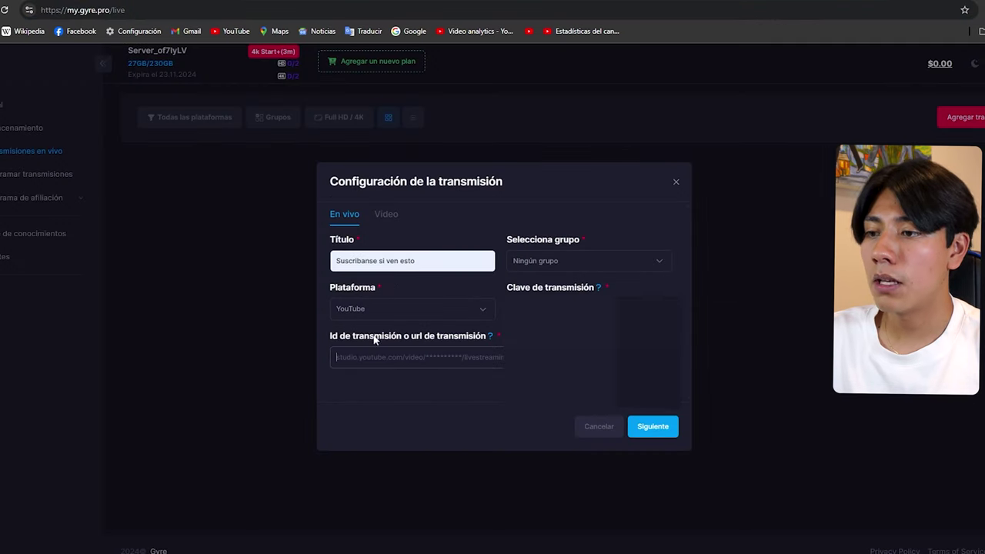
{"action": "left_click", "coordinate": [385, 356]}
{"action": "key", "text": "ctrl+v"}
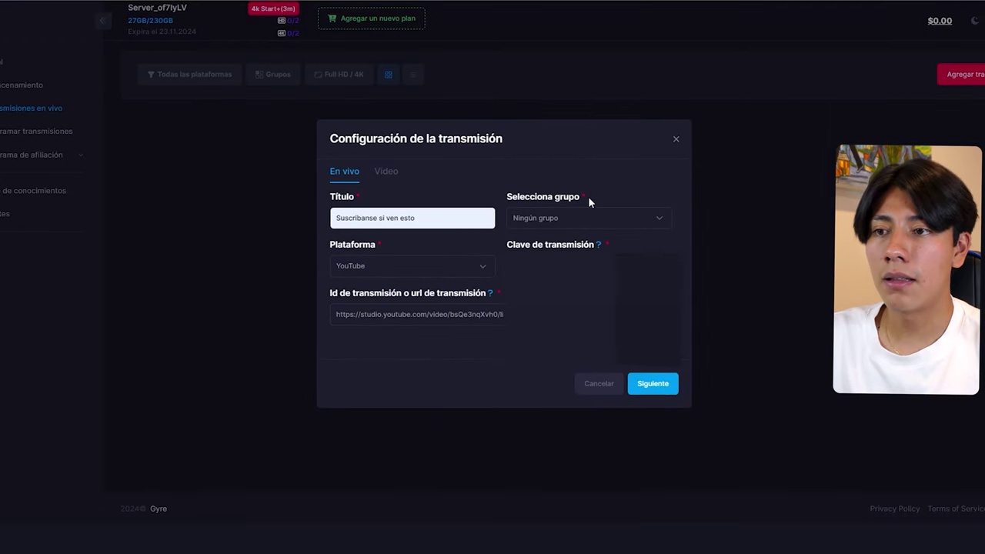
- Open the new stream's video selection, look through the storage files, and remove the extra video slot
{"action": "left_click", "coordinate": [382, 176]}
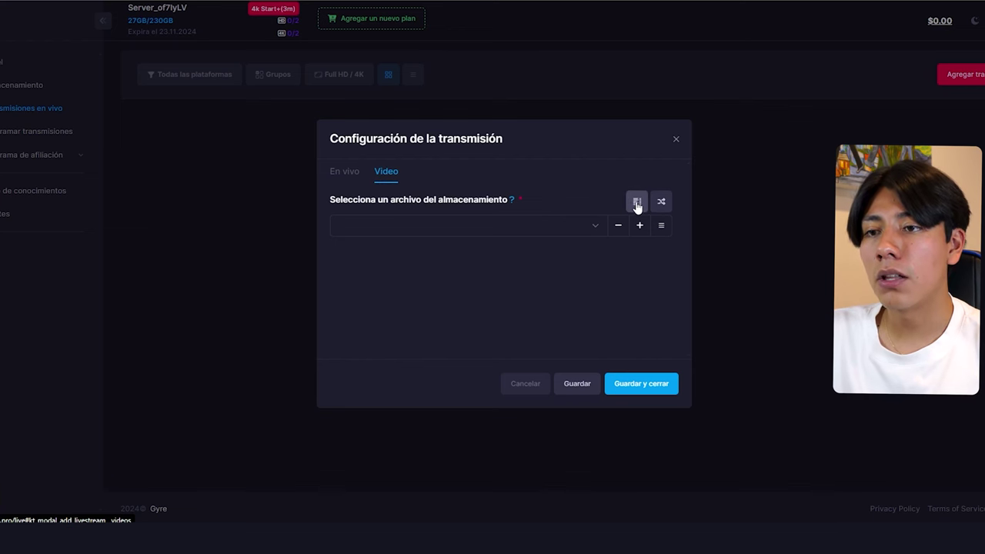
{"action": "left_click", "coordinate": [594, 224]}
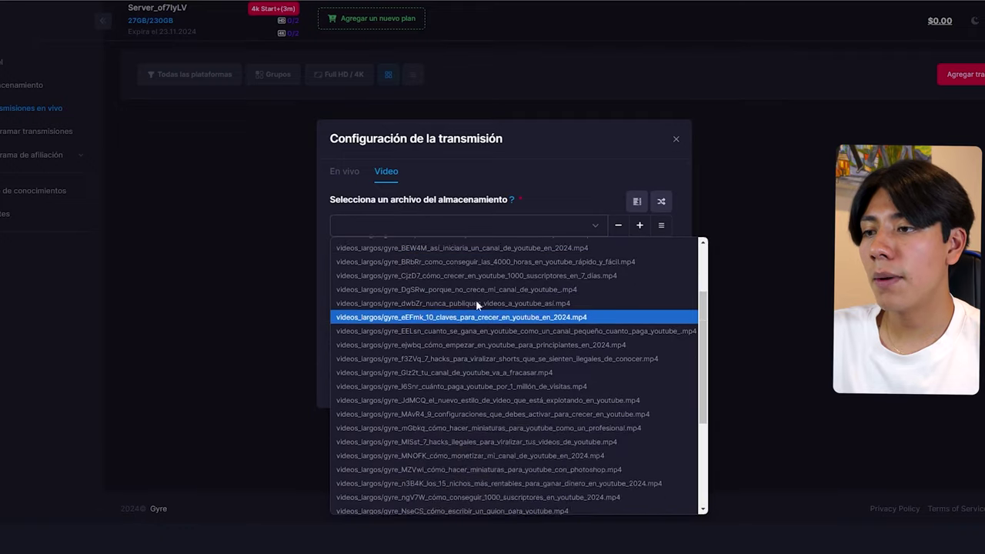
{"action": "left_click", "coordinate": [547, 204]}
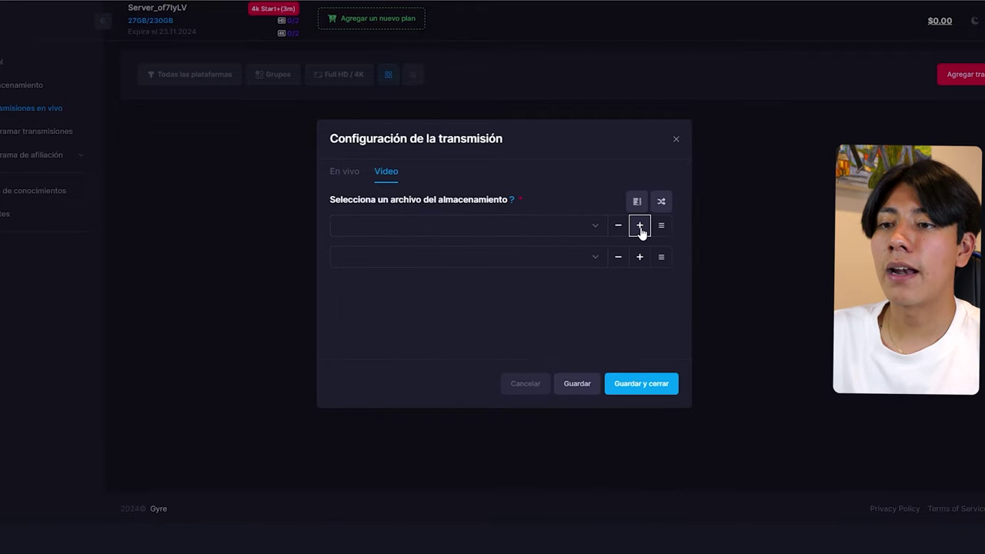
{"action": "left_click", "coordinate": [596, 255]}
{"action": "left_click", "coordinate": [617, 281]}
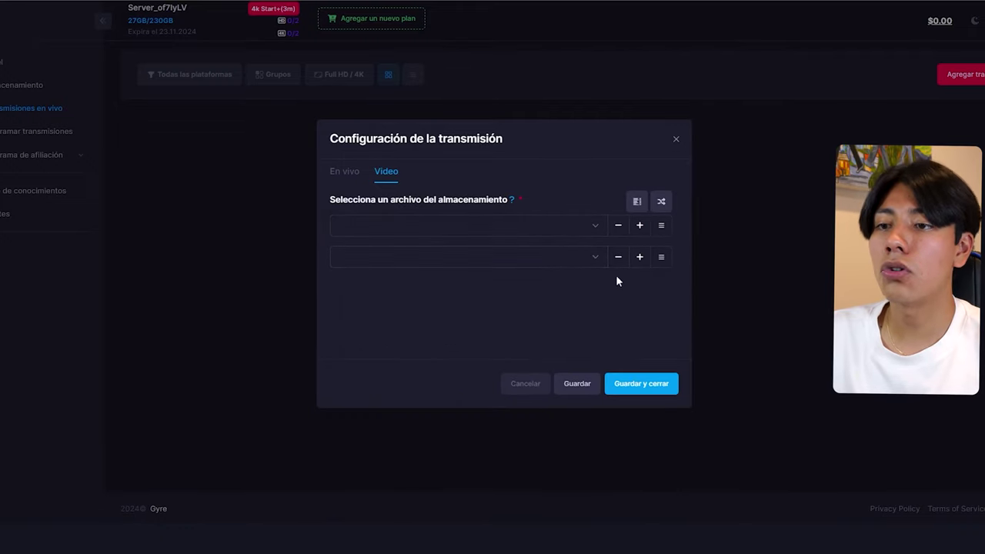
{"action": "left_click", "coordinate": [618, 225]}
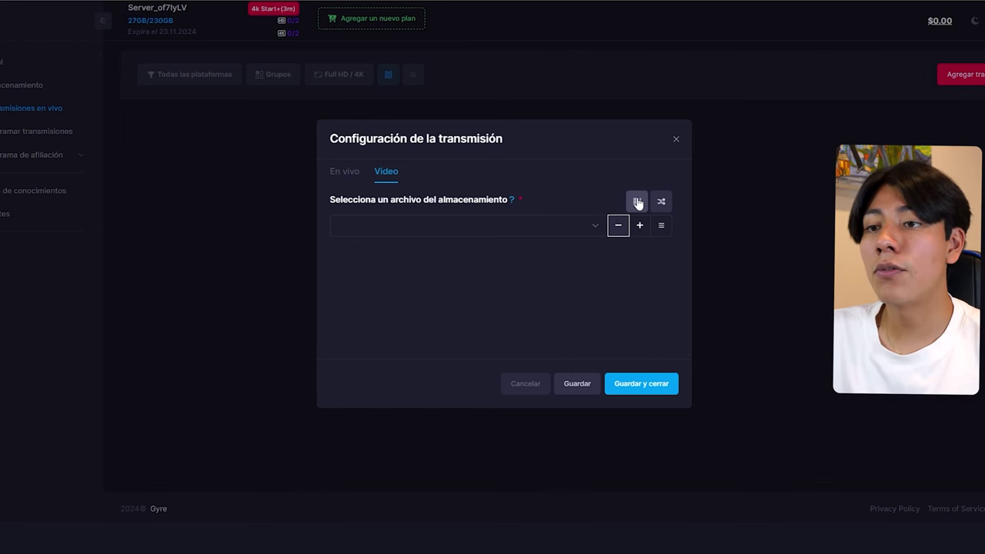
- Add the "videos largos" playlist to the stream and look through its list of videos
{"action": "left_click", "coordinate": [637, 202]}
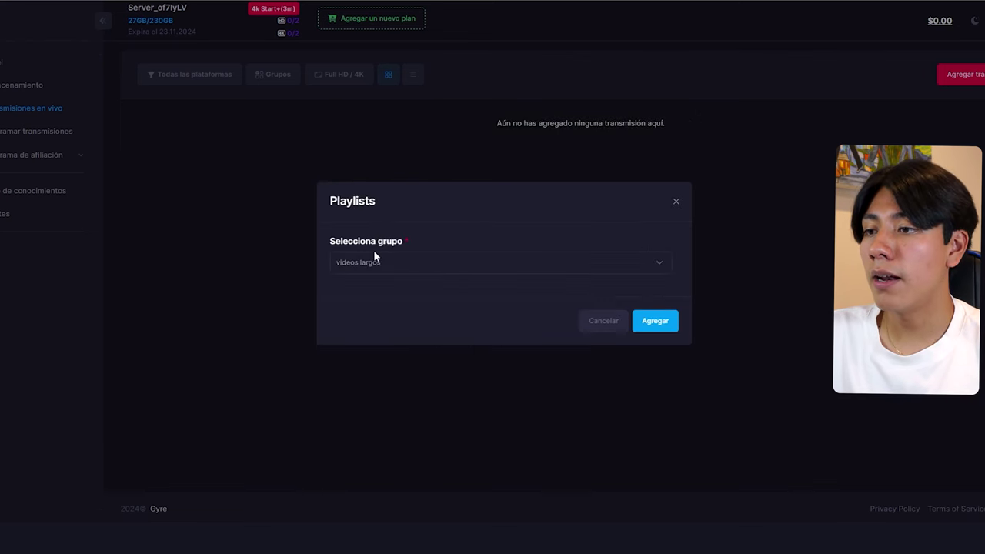
{"action": "left_click", "coordinate": [381, 262]}
{"action": "left_click", "coordinate": [380, 283]}
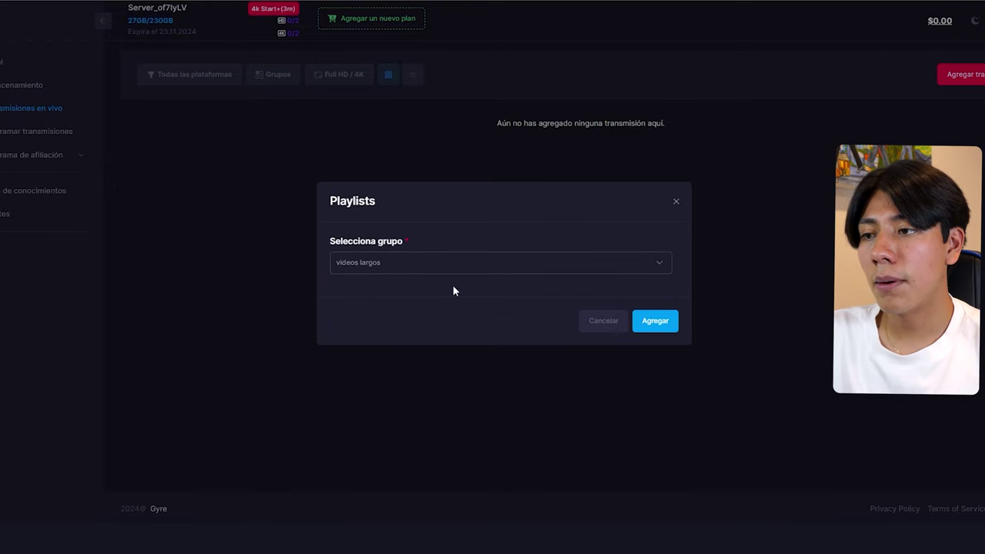
{"action": "left_click", "coordinate": [656, 321]}
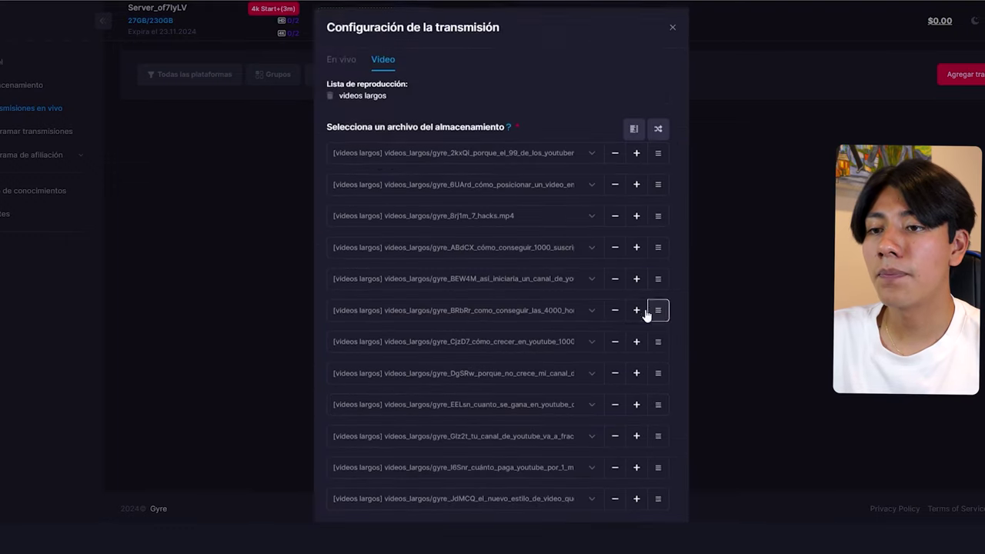
{"action": "scroll", "coordinate": [467, 274], "scroll_direction": "down", "scroll_amount": 5}
{"action": "scroll", "coordinate": [470, 317], "scroll_direction": "up", "scroll_amount": 5}
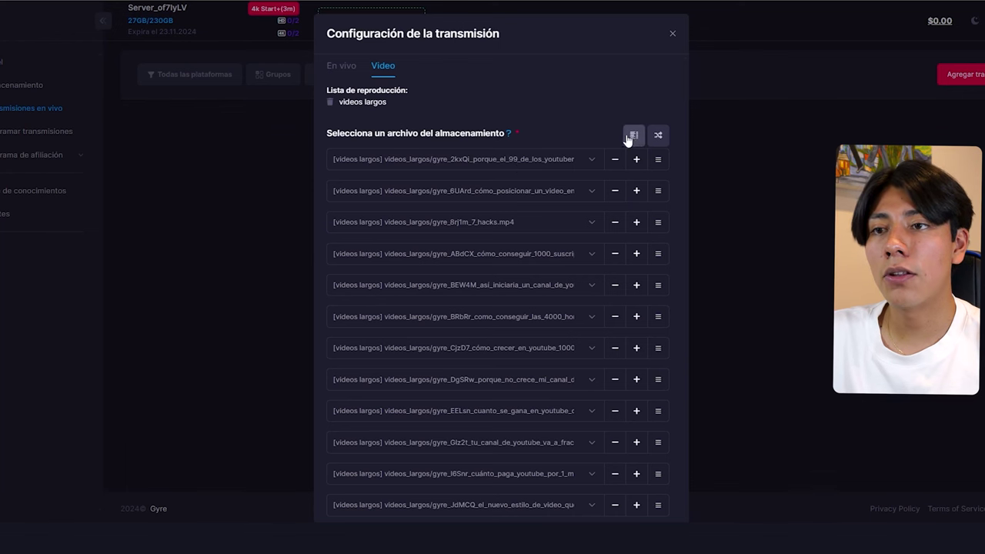
- Shuffle the order of the playlist's videos, saving the stream configuration, and start the transmission
{"action": "left_click", "coordinate": [657, 137]}
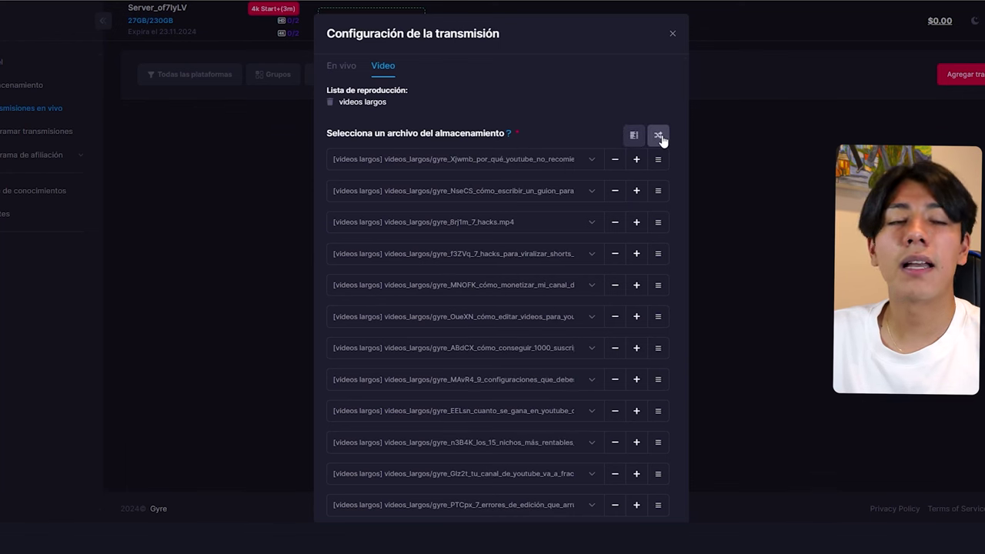
{"action": "left_click", "coordinate": [658, 136]}
{"action": "left_click", "coordinate": [658, 136]}
{"action": "scroll", "coordinate": [571, 114], "scroll_direction": "down", "scroll_amount": 6}
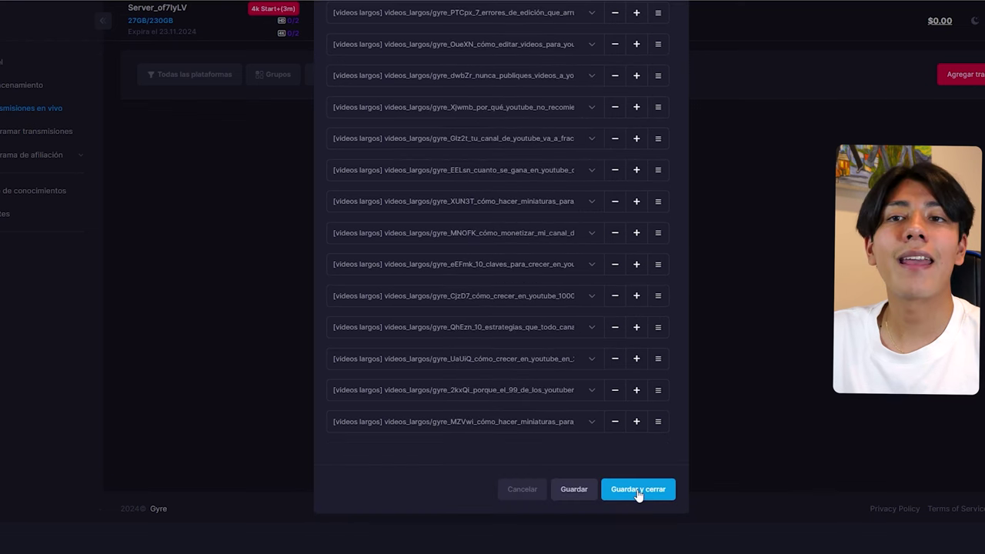
{"action": "left_click", "coordinate": [638, 491]}
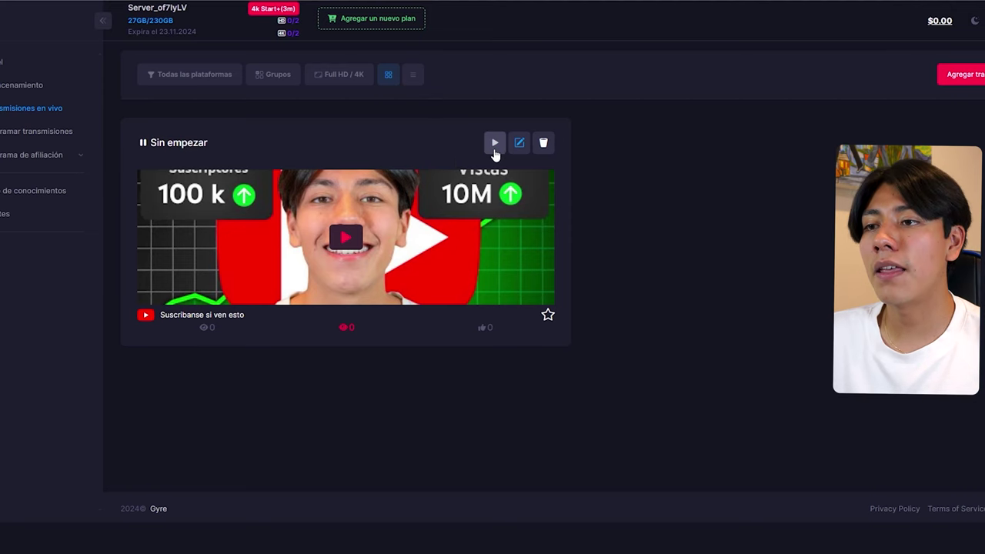
{"action": "left_click", "coordinate": [494, 143]}
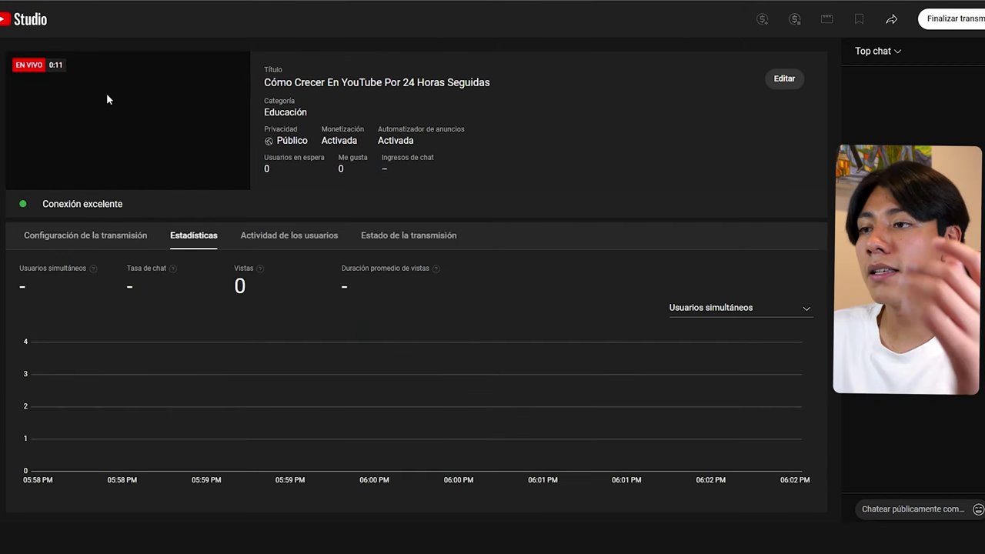
- In YouTube Studio, open the live stream's settings, check its visibility options, and leave without saving
{"action": "left_click", "coordinate": [776, 85]}
{"action": "scroll", "coordinate": [566, 237], "scroll_direction": "down", "scroll_amount": 5}
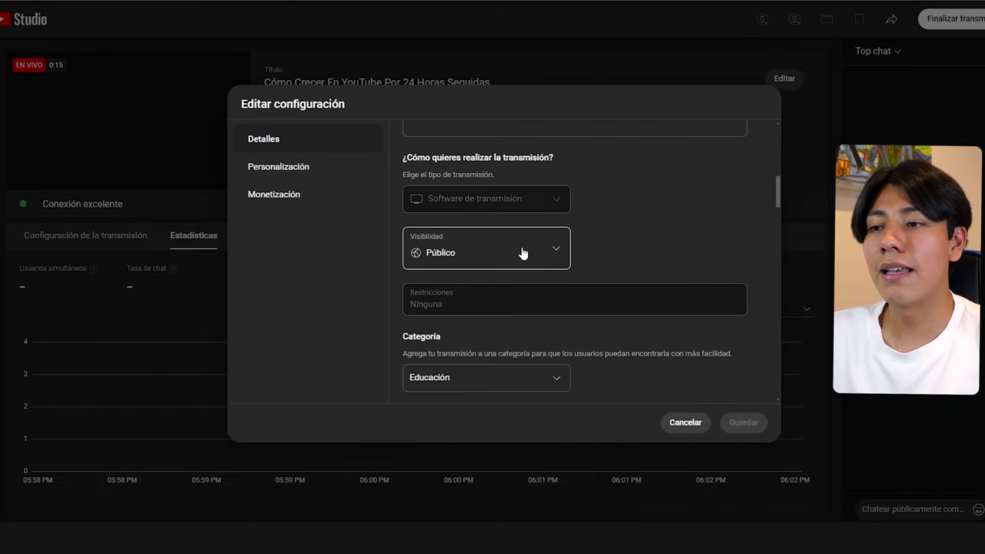
{"action": "left_click", "coordinate": [521, 253]}
{"action": "left_click", "coordinate": [638, 217]}
{"action": "left_click", "coordinate": [685, 423]}
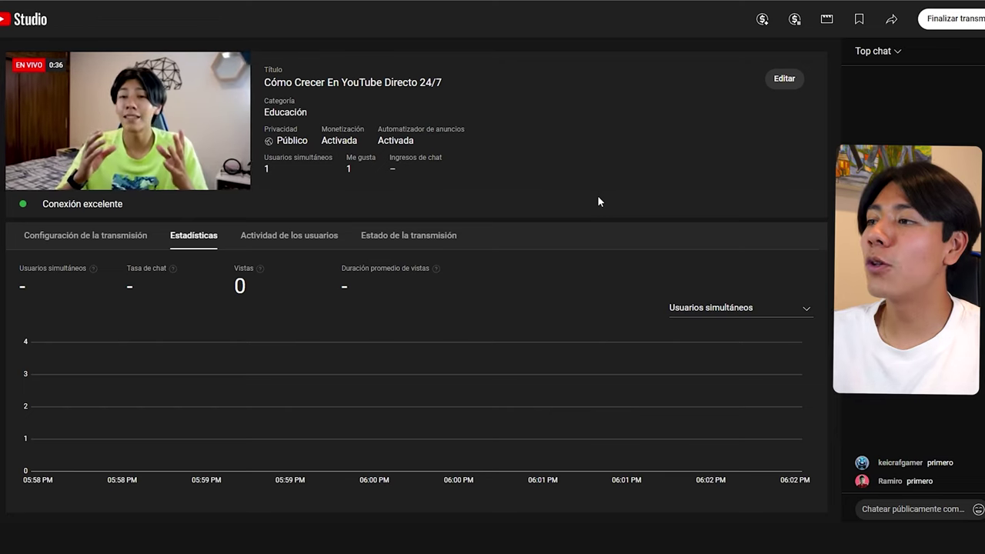
{"action": "left_click_drag", "start_coordinate": [447, 80], "coordinate": [393, 82]}
{"action": "left_click", "coordinate": [666, 165]}
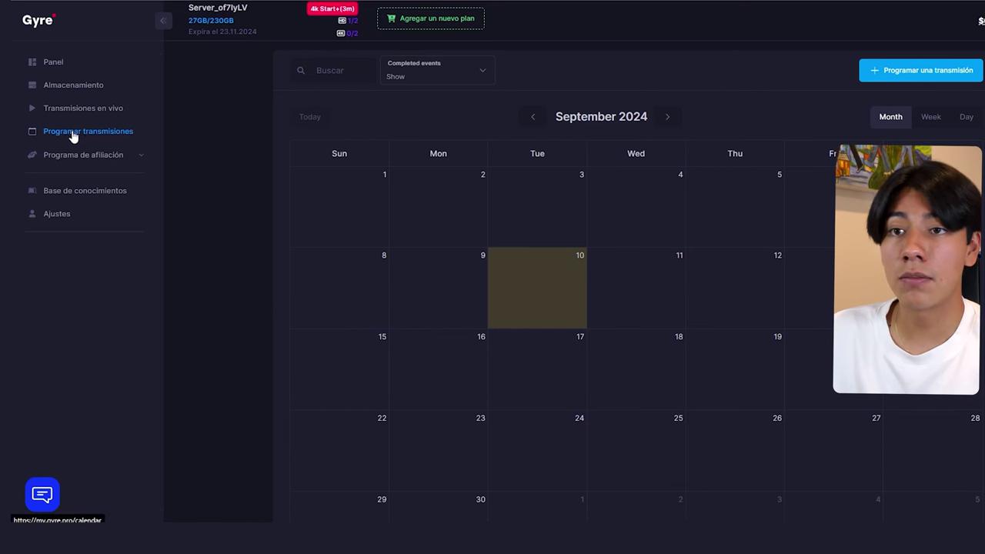
- In Gyre's transmission scheduler, open a new scheduled transmission and examine its title field and the start and end date format options
{"action": "left_click", "coordinate": [921, 71]}
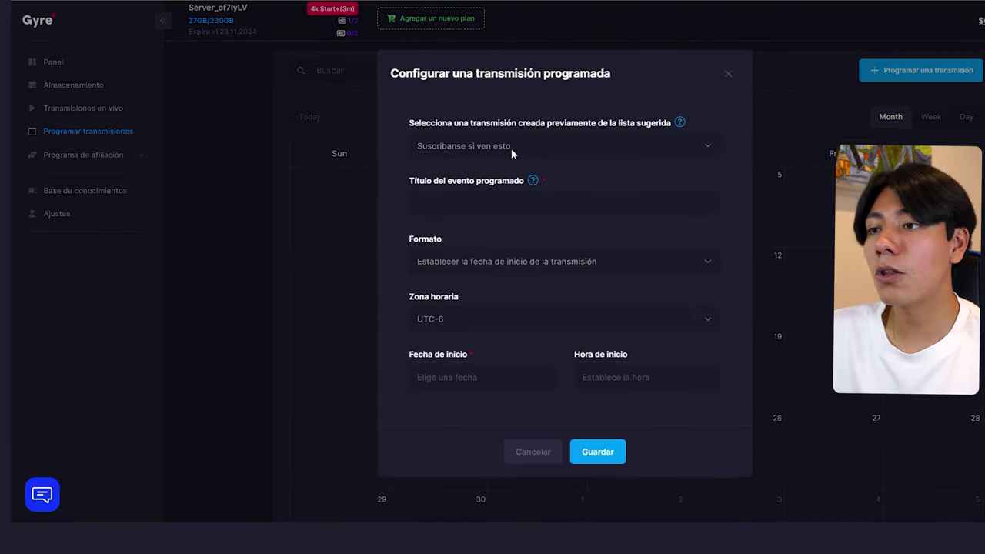
{"action": "left_click", "coordinate": [493, 206]}
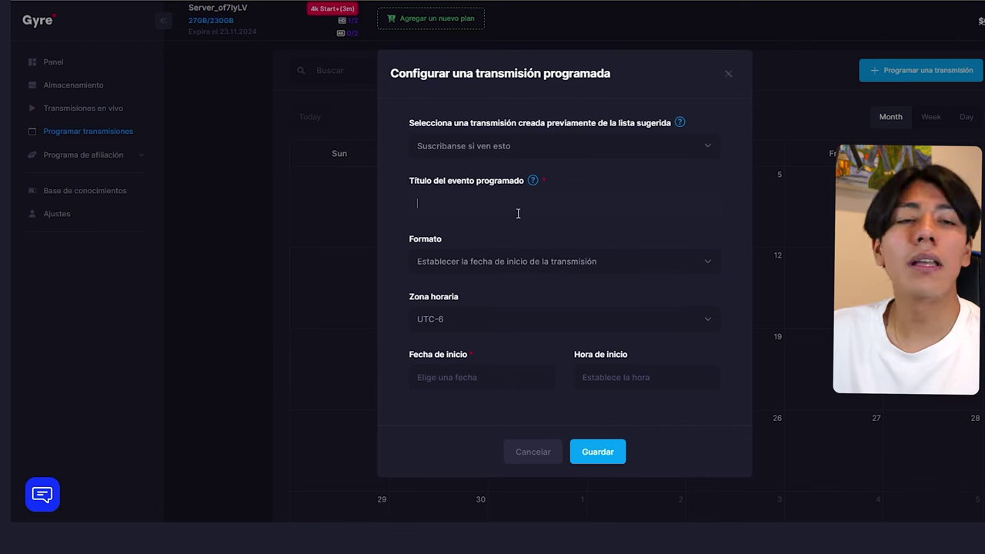
{"action": "left_click", "coordinate": [524, 262]}
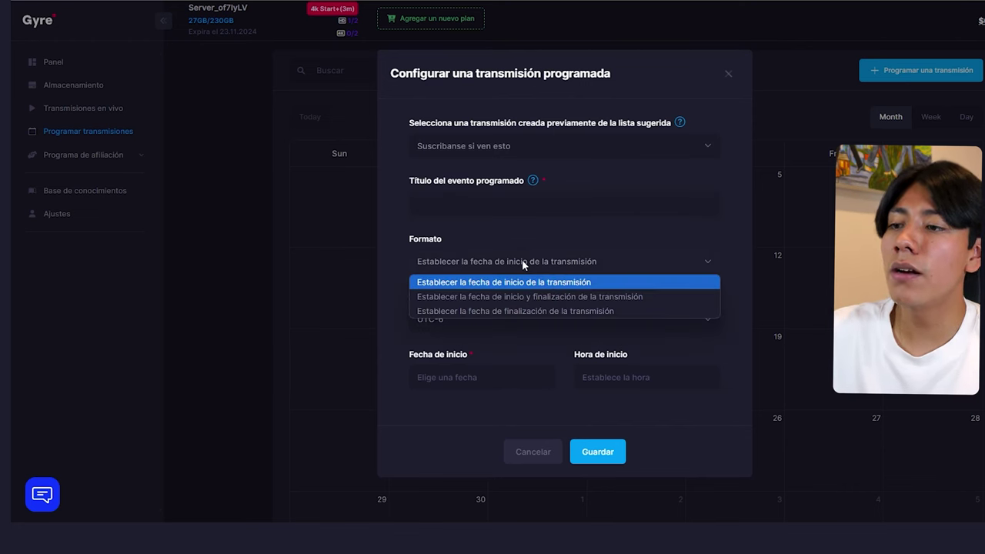
{"action": "left_click", "coordinate": [554, 282]}
{"action": "left_click", "coordinate": [559, 265]}
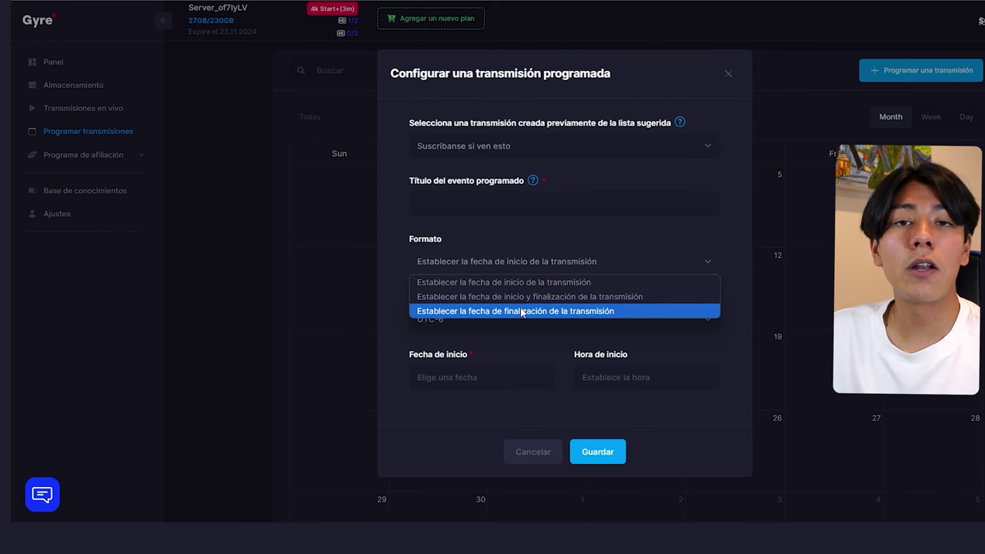
{"action": "left_click", "coordinate": [462, 323]}
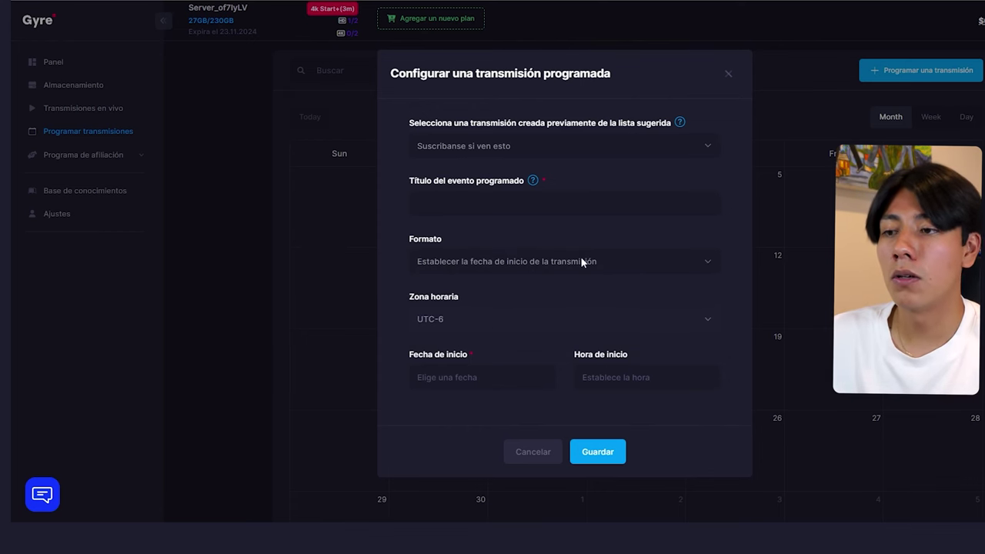
- Set the scheduled transmission's format to "Establecer la fecha de inicio y finalización de la transmisión"
{"action": "key", "text": "Down"}
{"action": "left_click", "coordinate": [520, 233]}
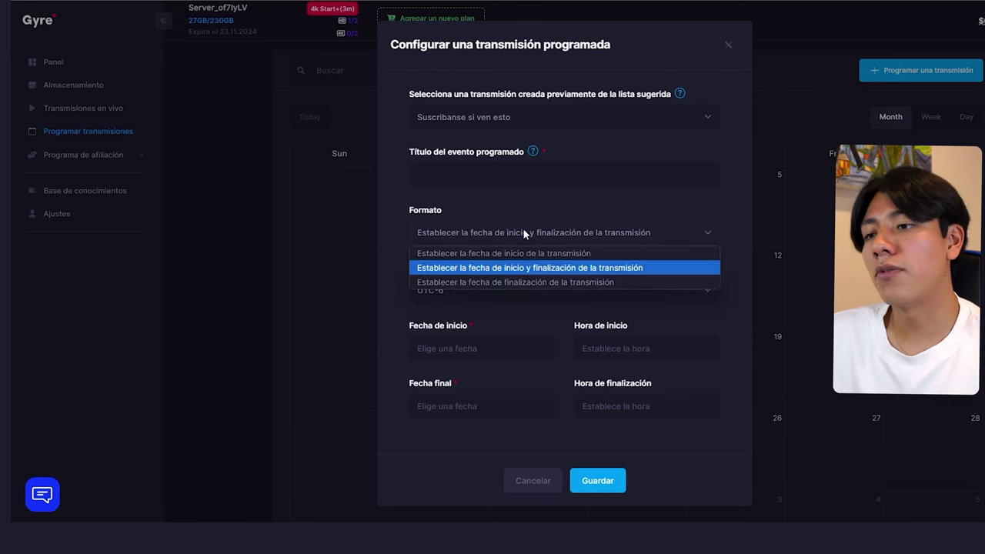
{"action": "left_click", "coordinate": [514, 269]}
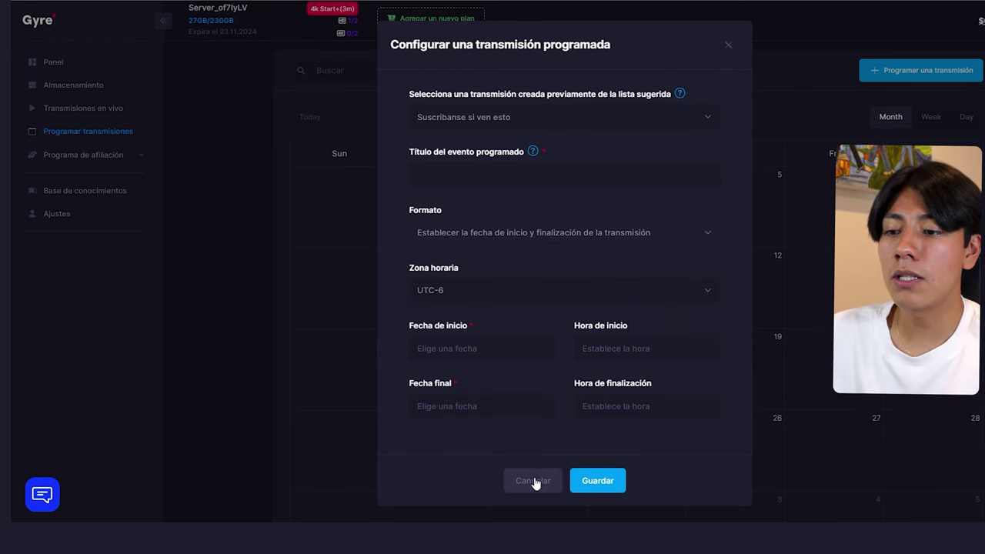